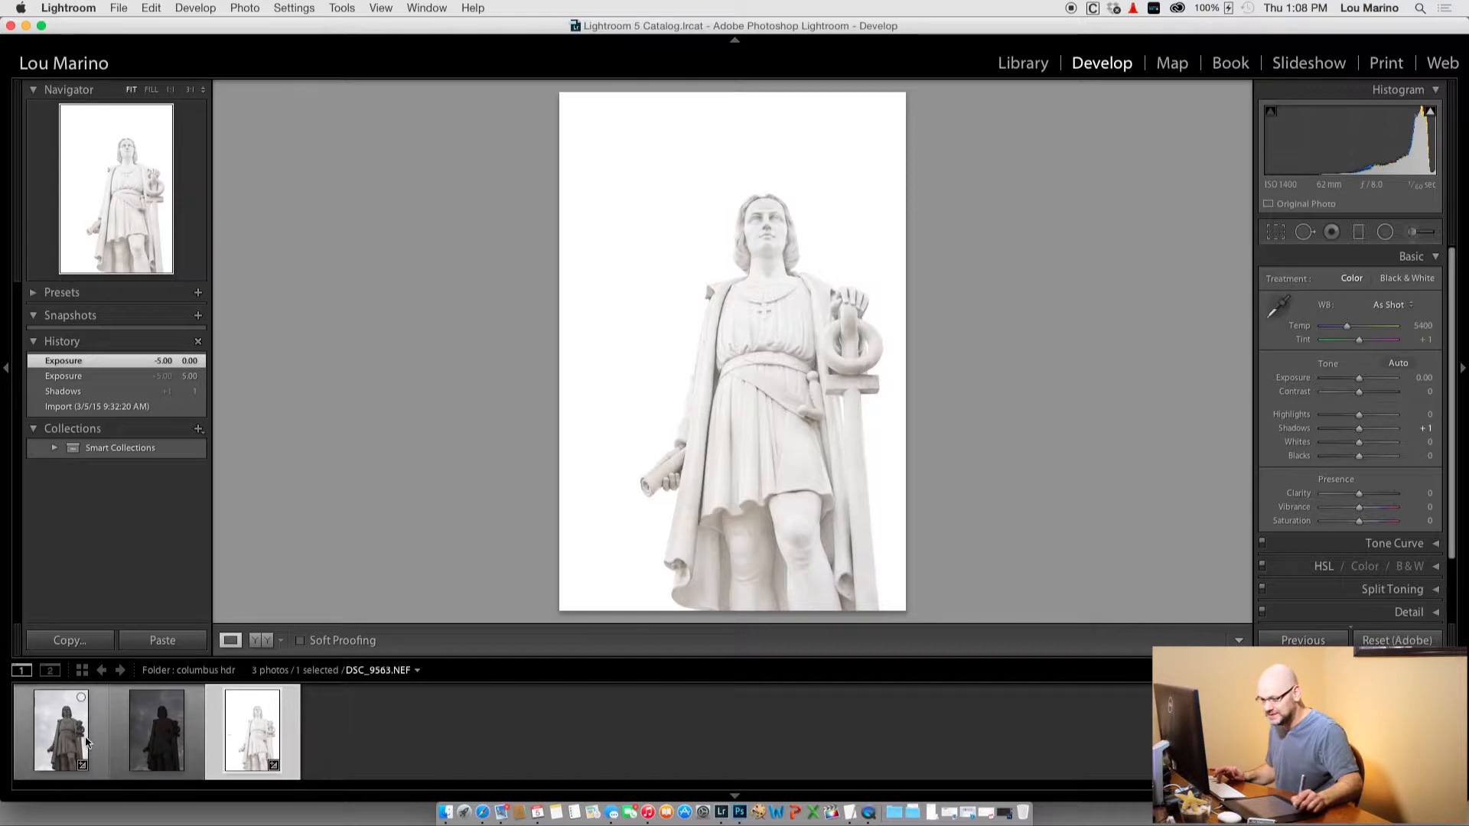
# Select all three bracketed statue photos, send them to Merge to HDR Pro in Photoshop, and switch to Photoshop.
pyautogui.keyDown('shift'); pyautogui.click(56, 742); pyautogui.keyUp('shift')
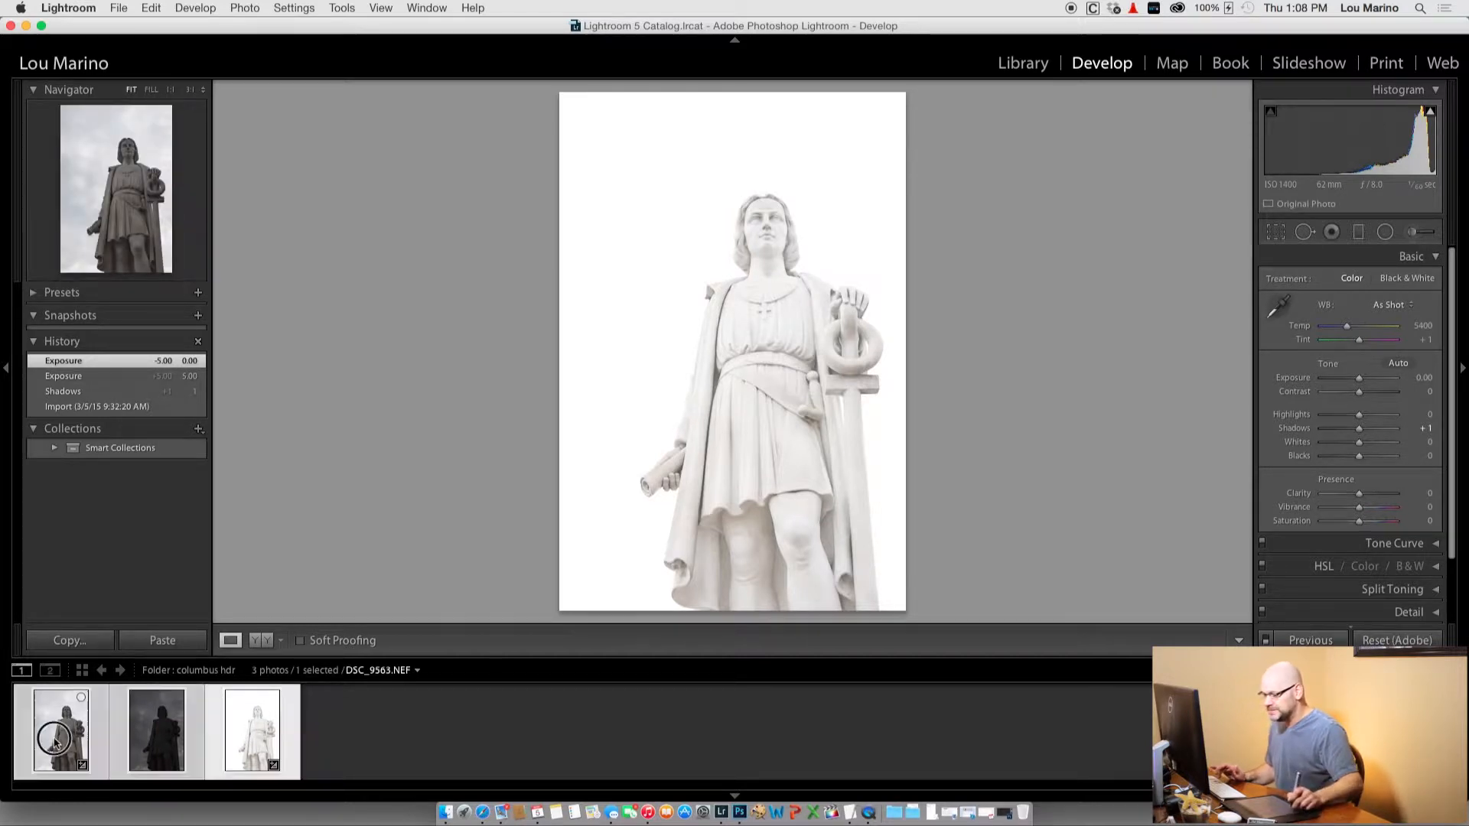
pyautogui.rightClick(240, 734)
pyautogui.moveTo(299, 486)
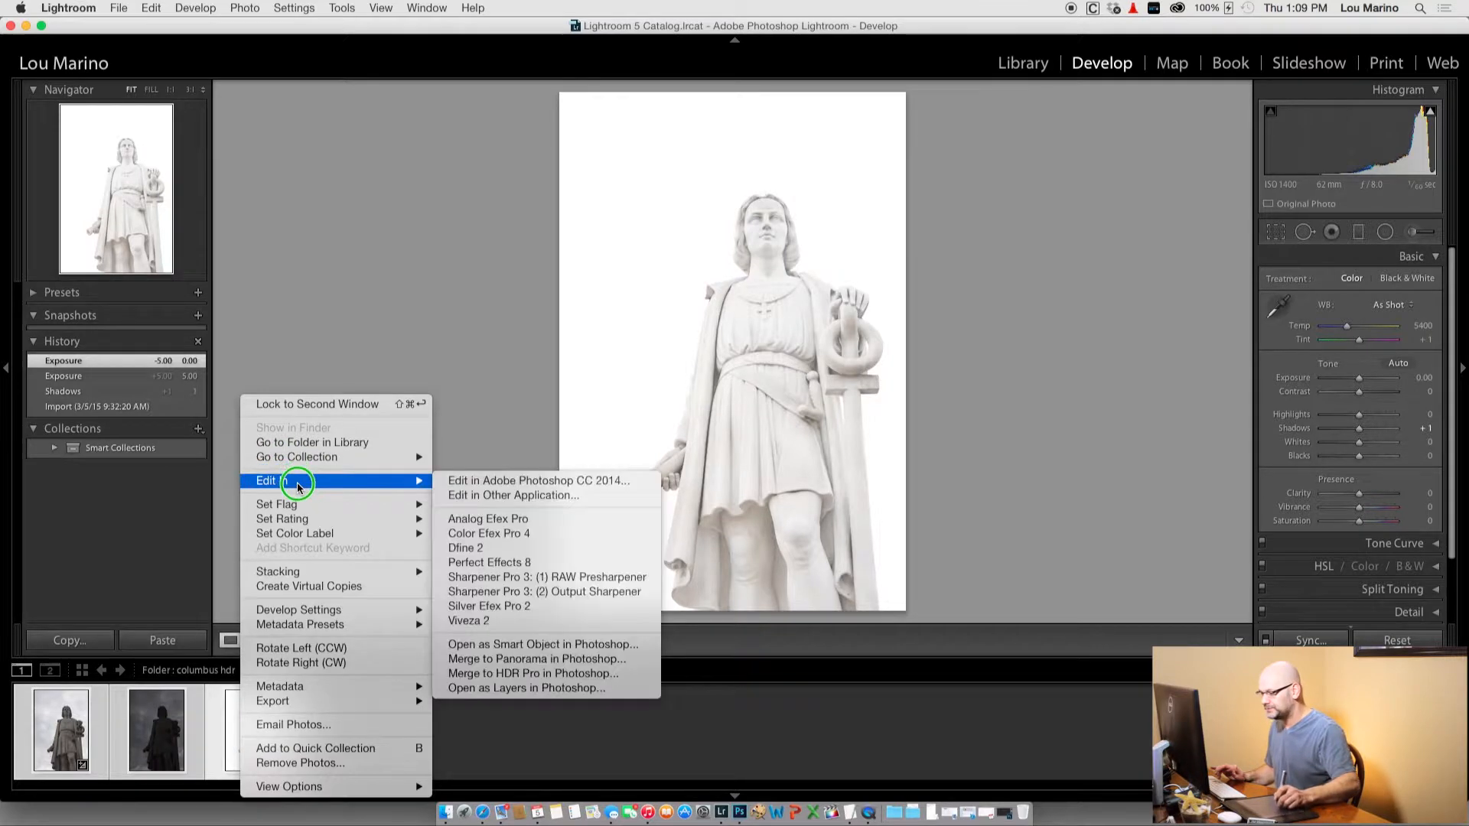
pyautogui.click(545, 673)
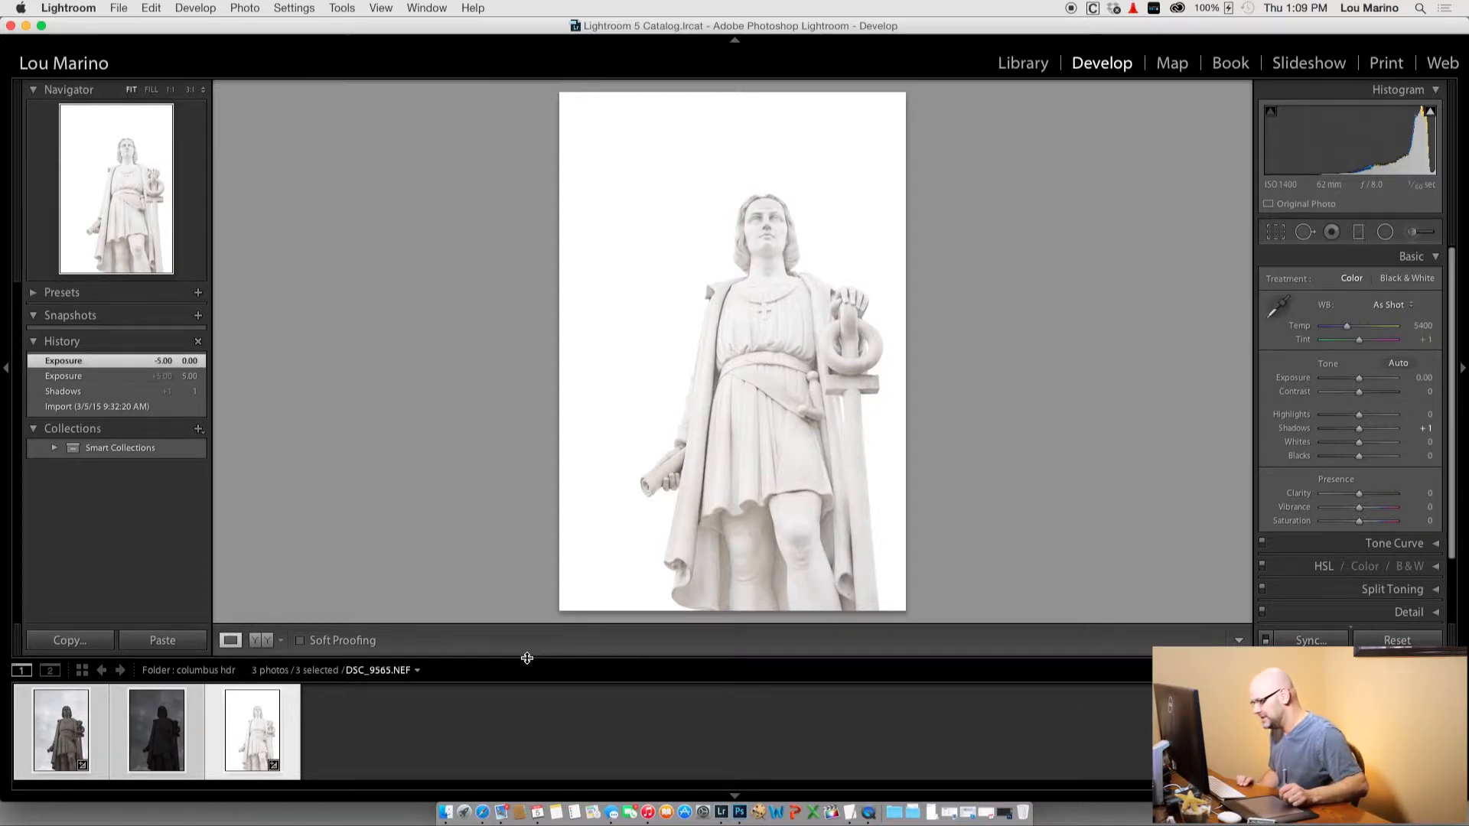
pyautogui.click(744, 804)
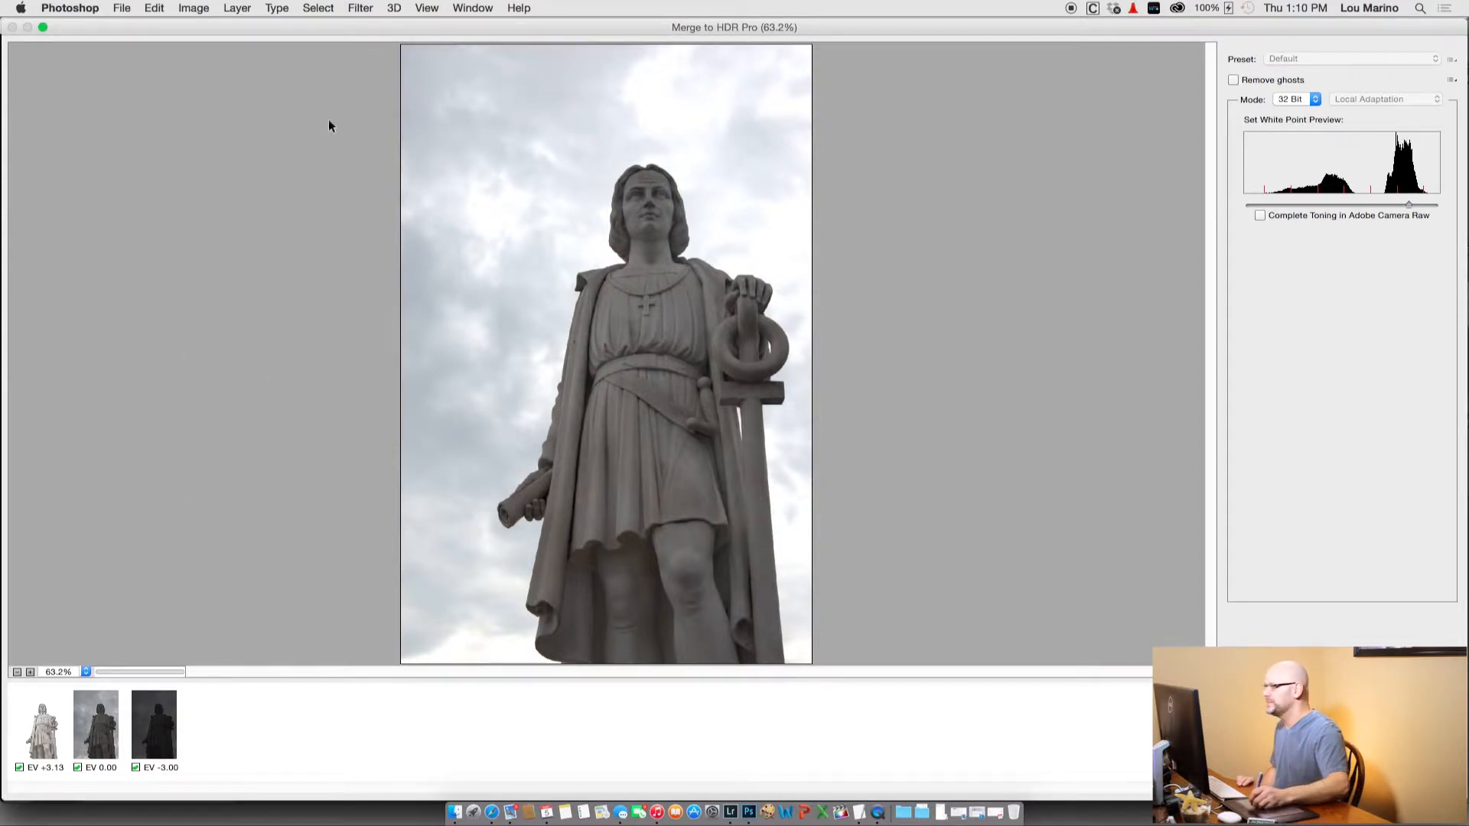
# Turn on Remove ghosts for the HDR merge and choose 32 Bit mode.
pyautogui.moveTo(826, 31)
pyautogui.mouseDown()
pyautogui.moveTo(827, 250)
pyautogui.moveTo(809, 129)
pyautogui.moveTo(826, 17)
pyautogui.mouseUp()
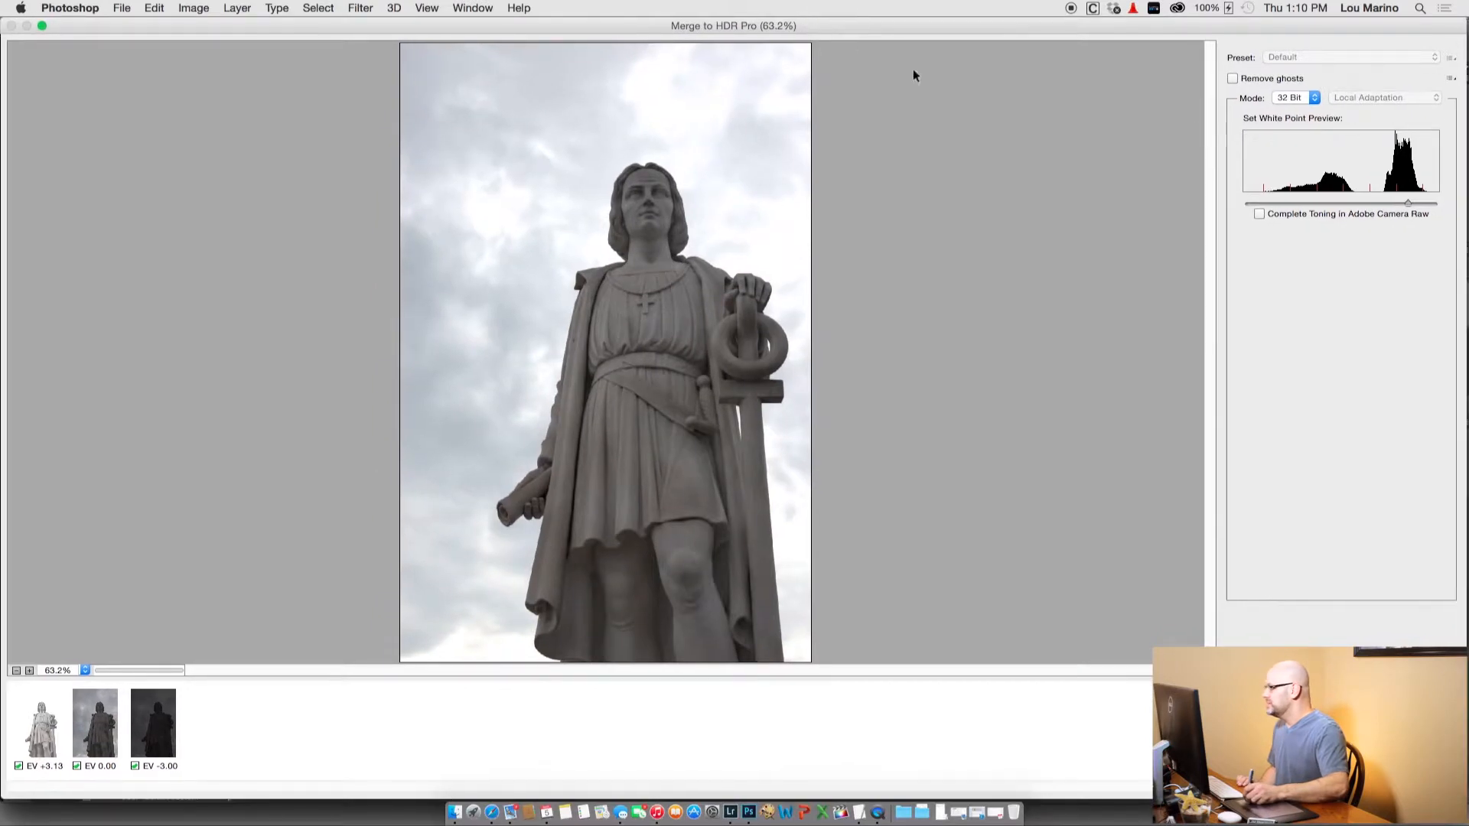
pyautogui.click(1232, 79)
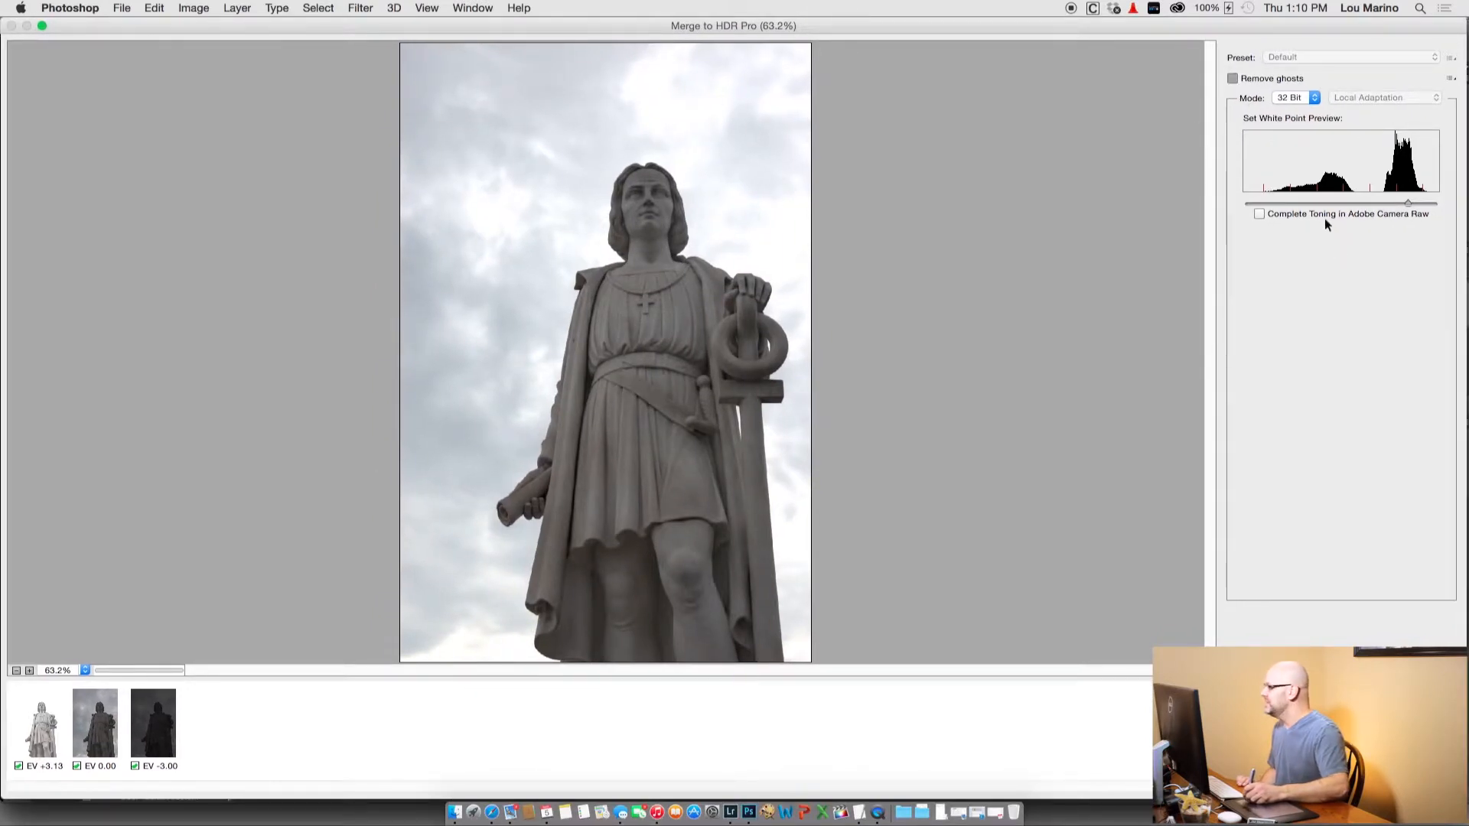
pyautogui.click(1287, 98)
pyautogui.click(1292, 98)
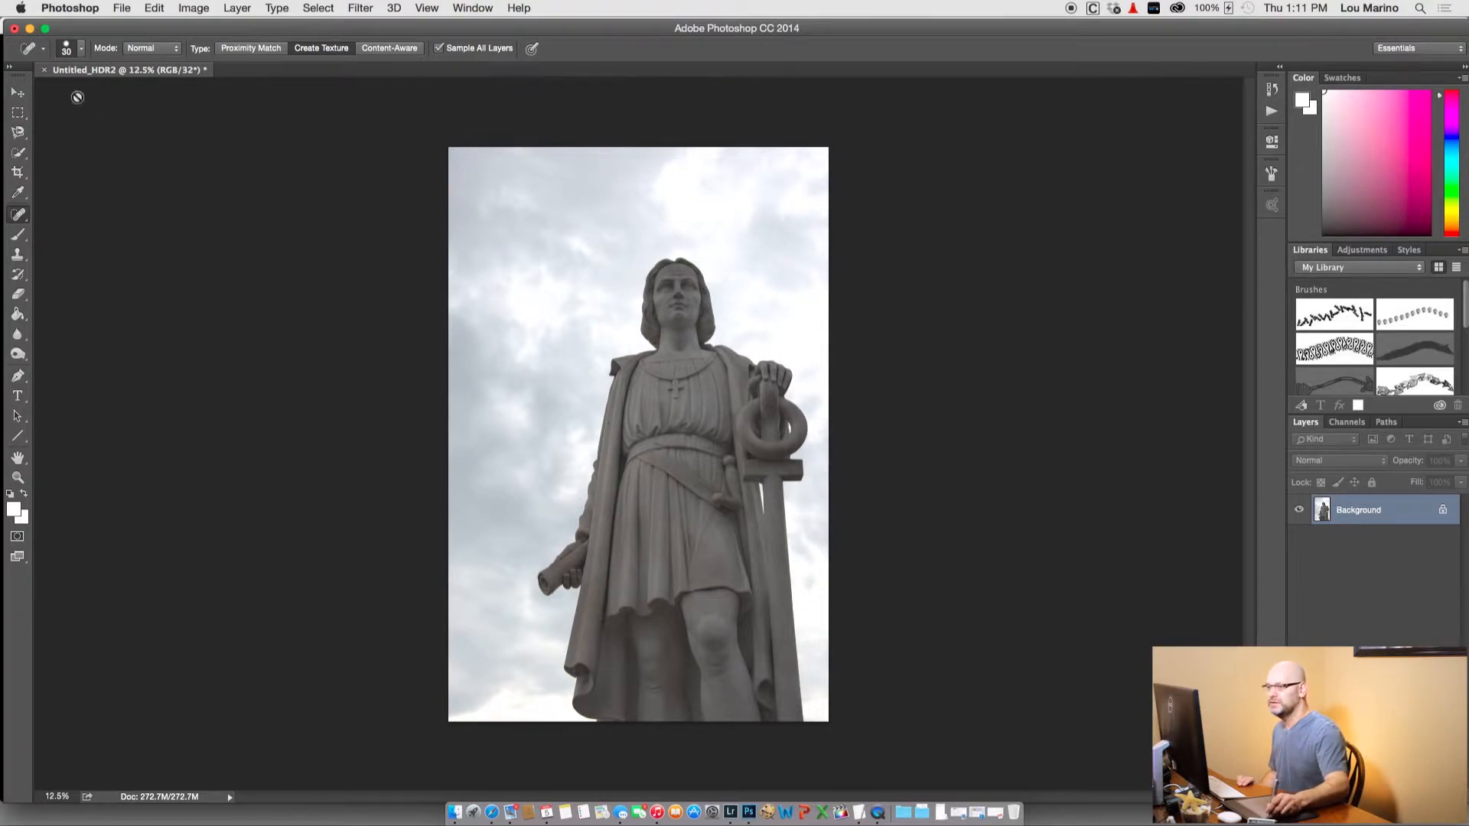
# Close the merged HDR document, saving its changes, and switch back to Lightroom.
pyautogui.click(44, 70)
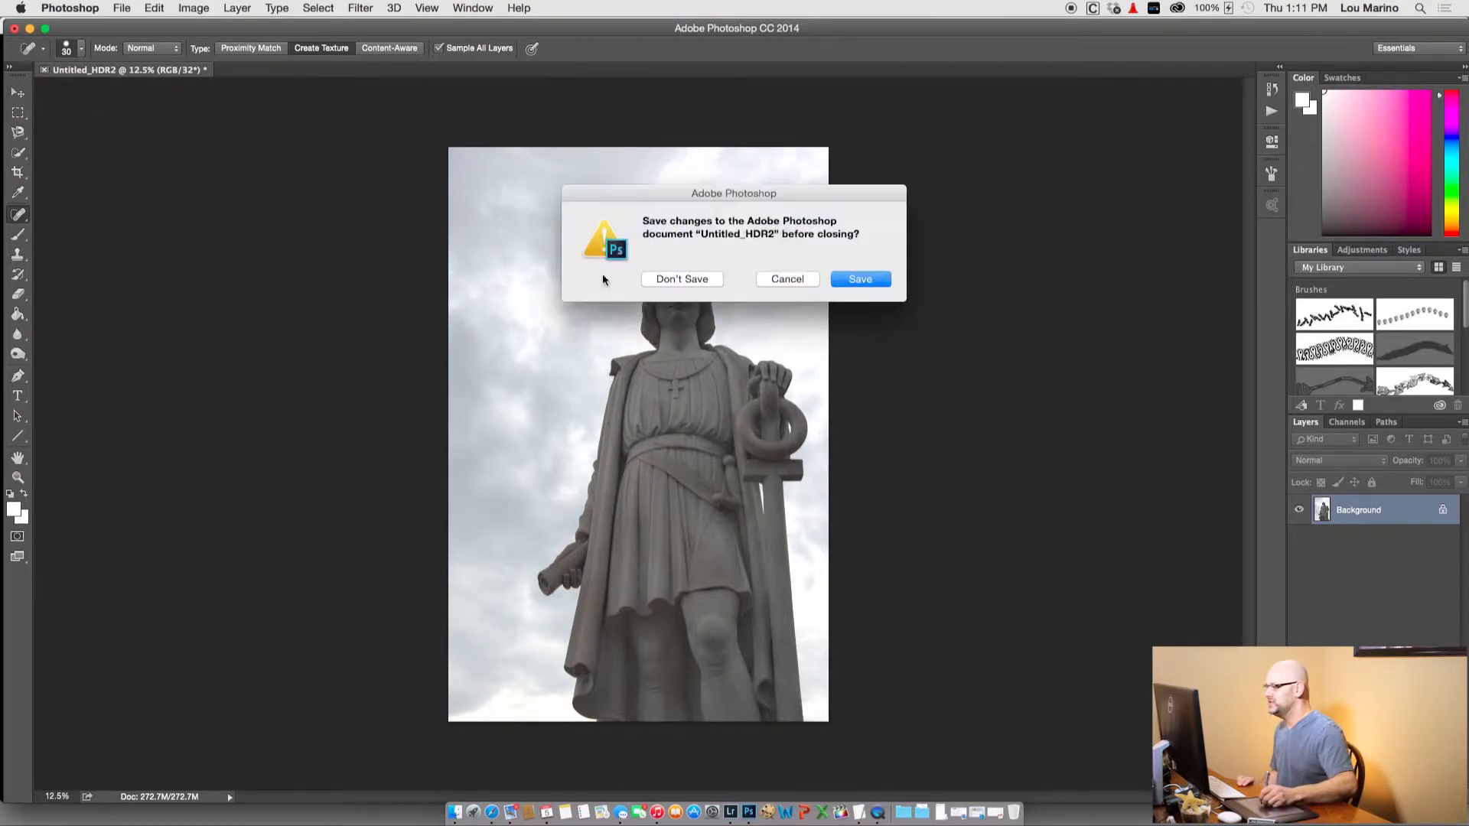
pyautogui.click(853, 279)
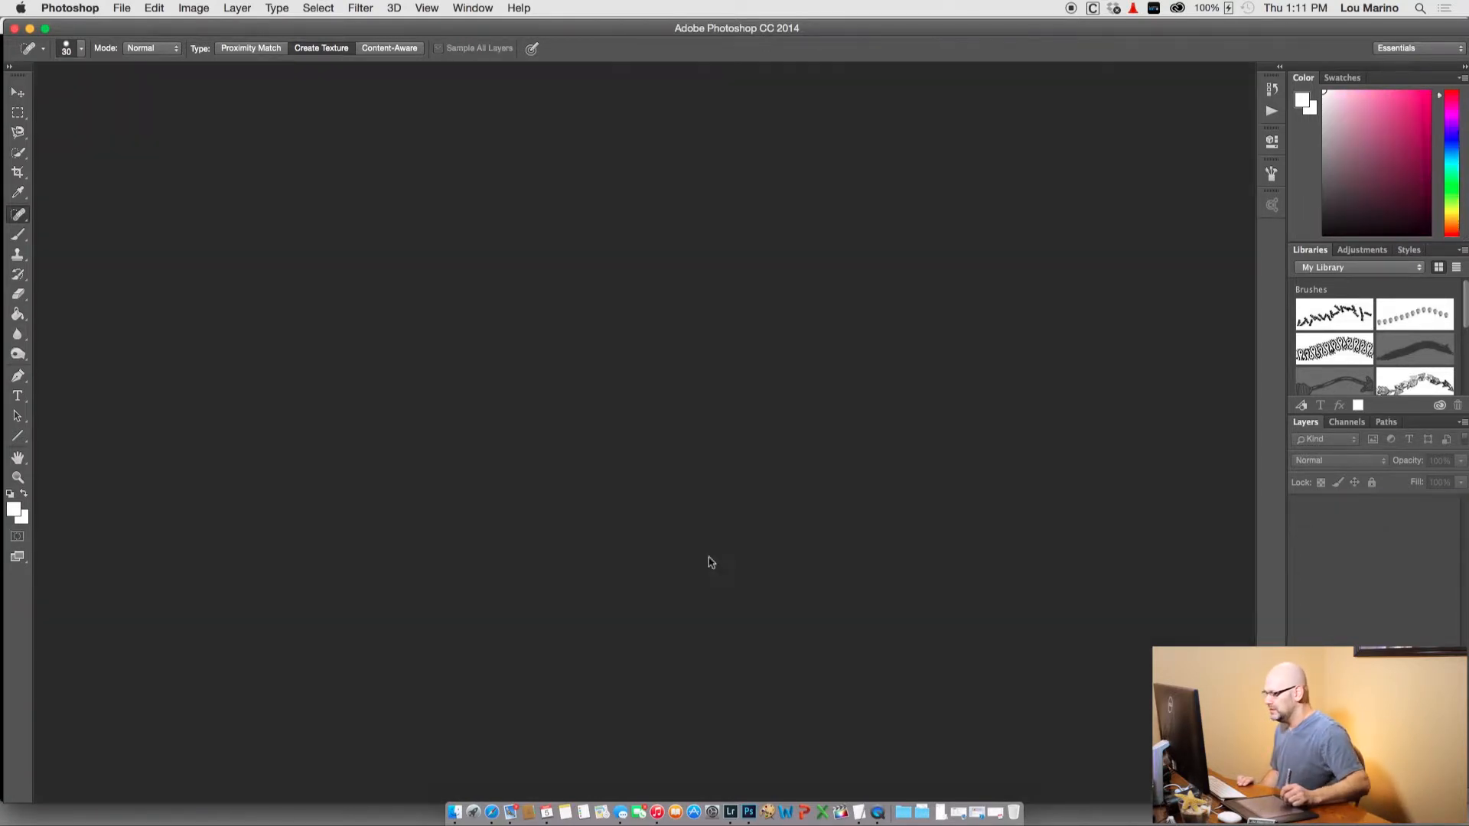
pyautogui.click(731, 812)
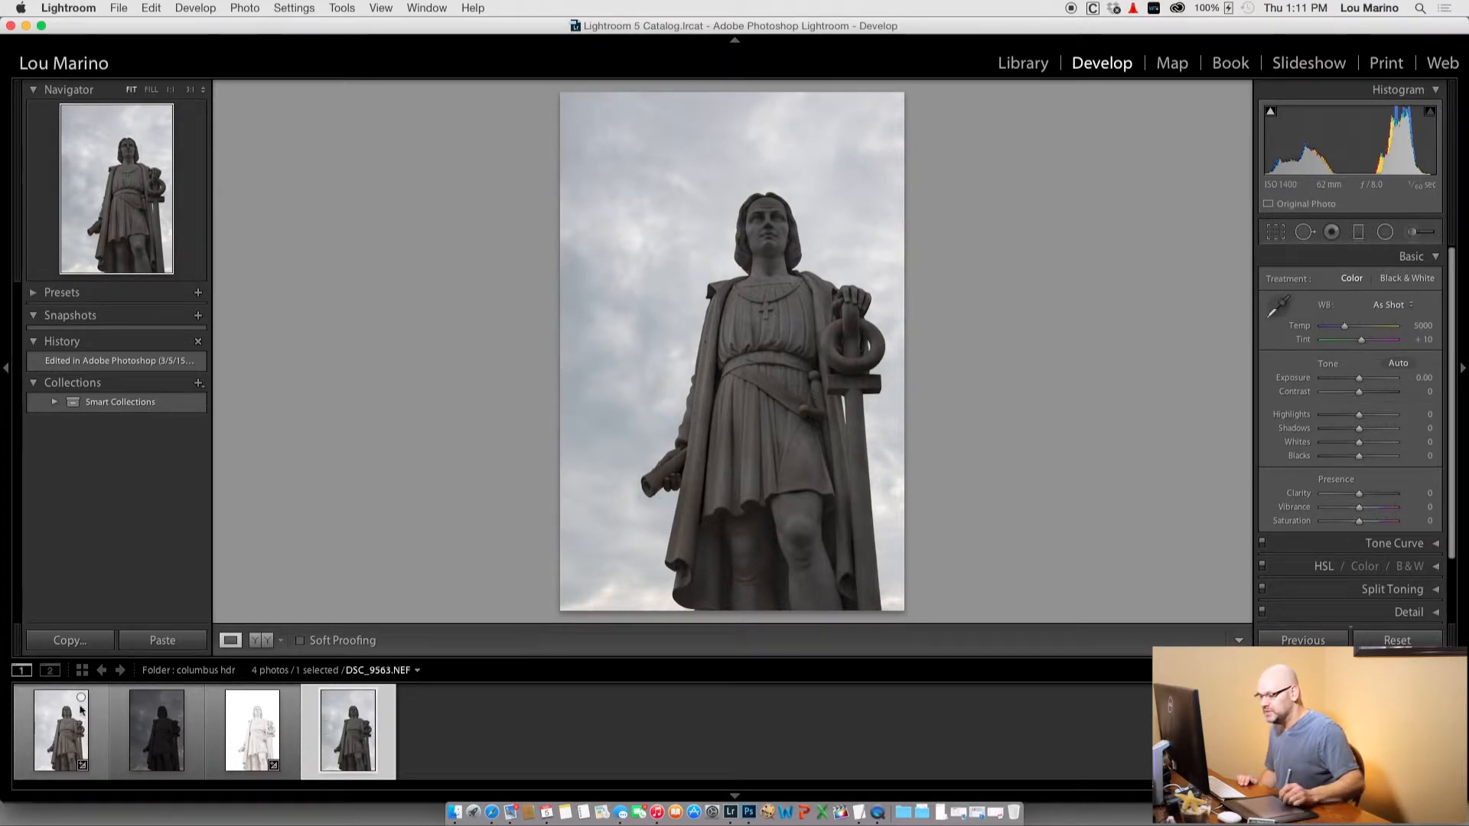
# Test an exposure of +5.00 on the first original photo, DSC_9563.NEF, and reset it.
pyautogui.click(67, 730)
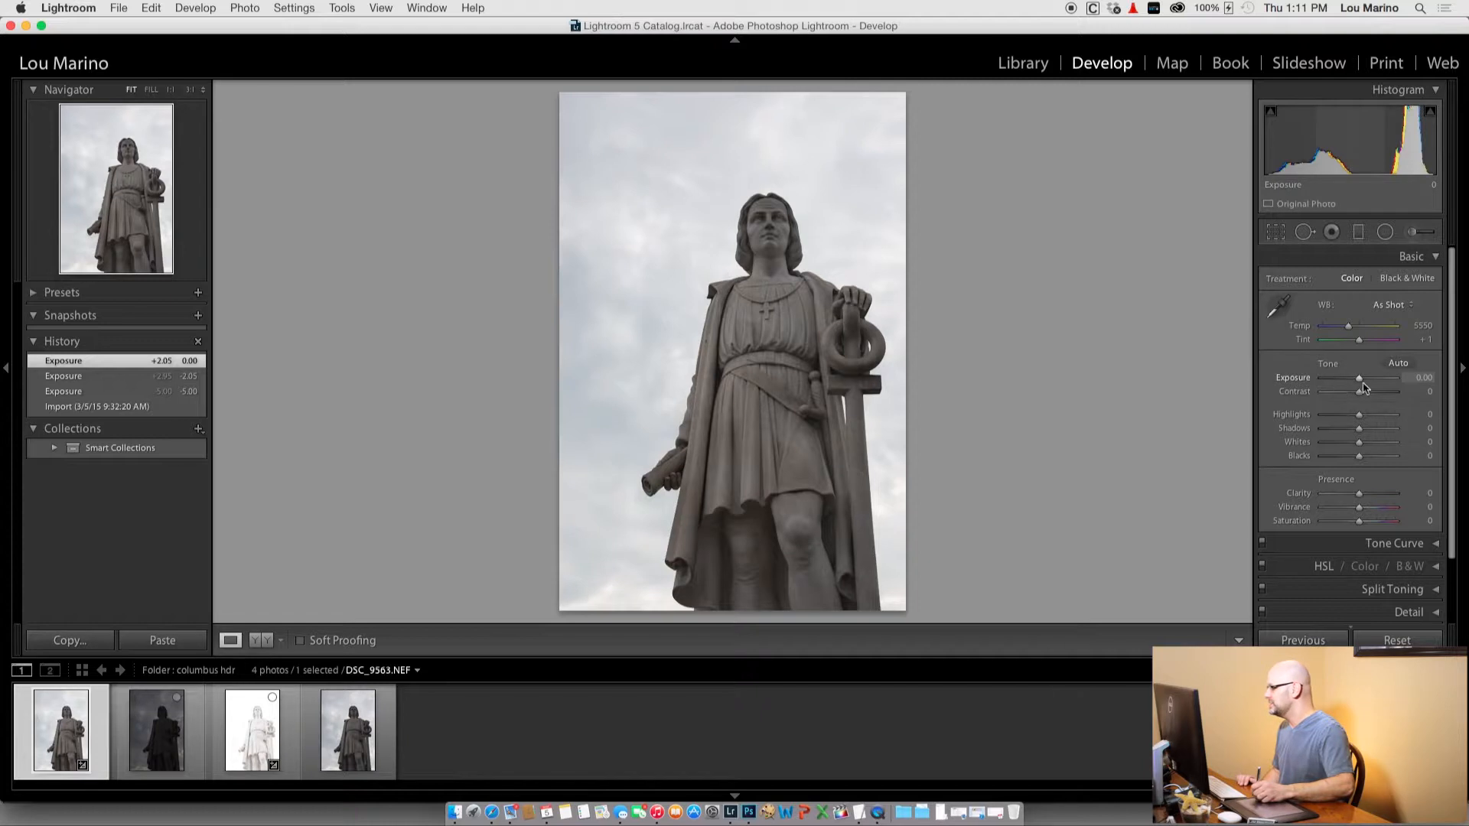
pyautogui.moveTo(1361, 380); pyautogui.dragTo(1402, 380)
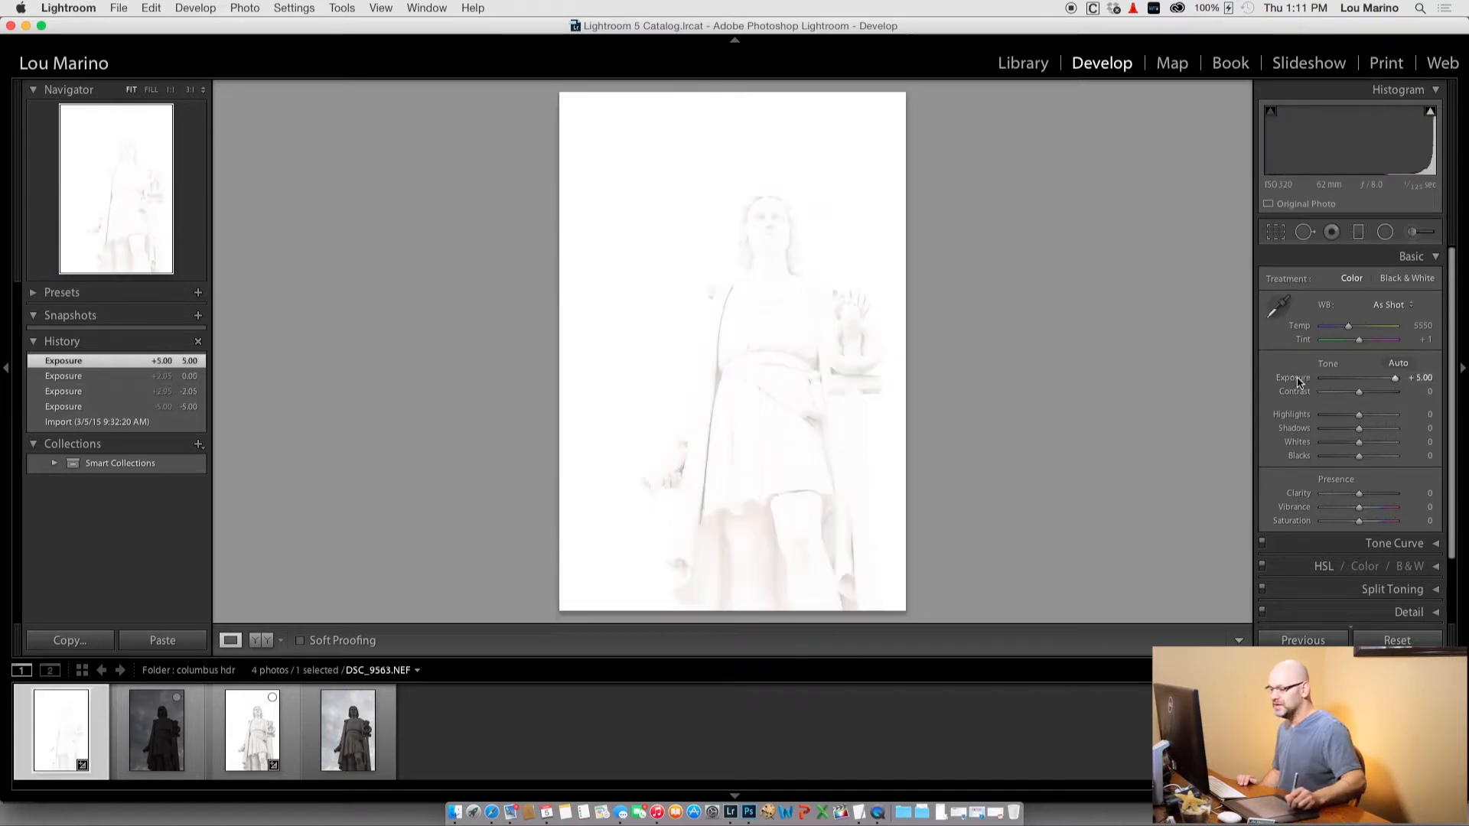
pyautogui.doubleClick(1301, 379)
# Test an exposure of +10.00 on the merged DSC_9563-Edit.tif and reset it.
pyautogui.click(337, 738)
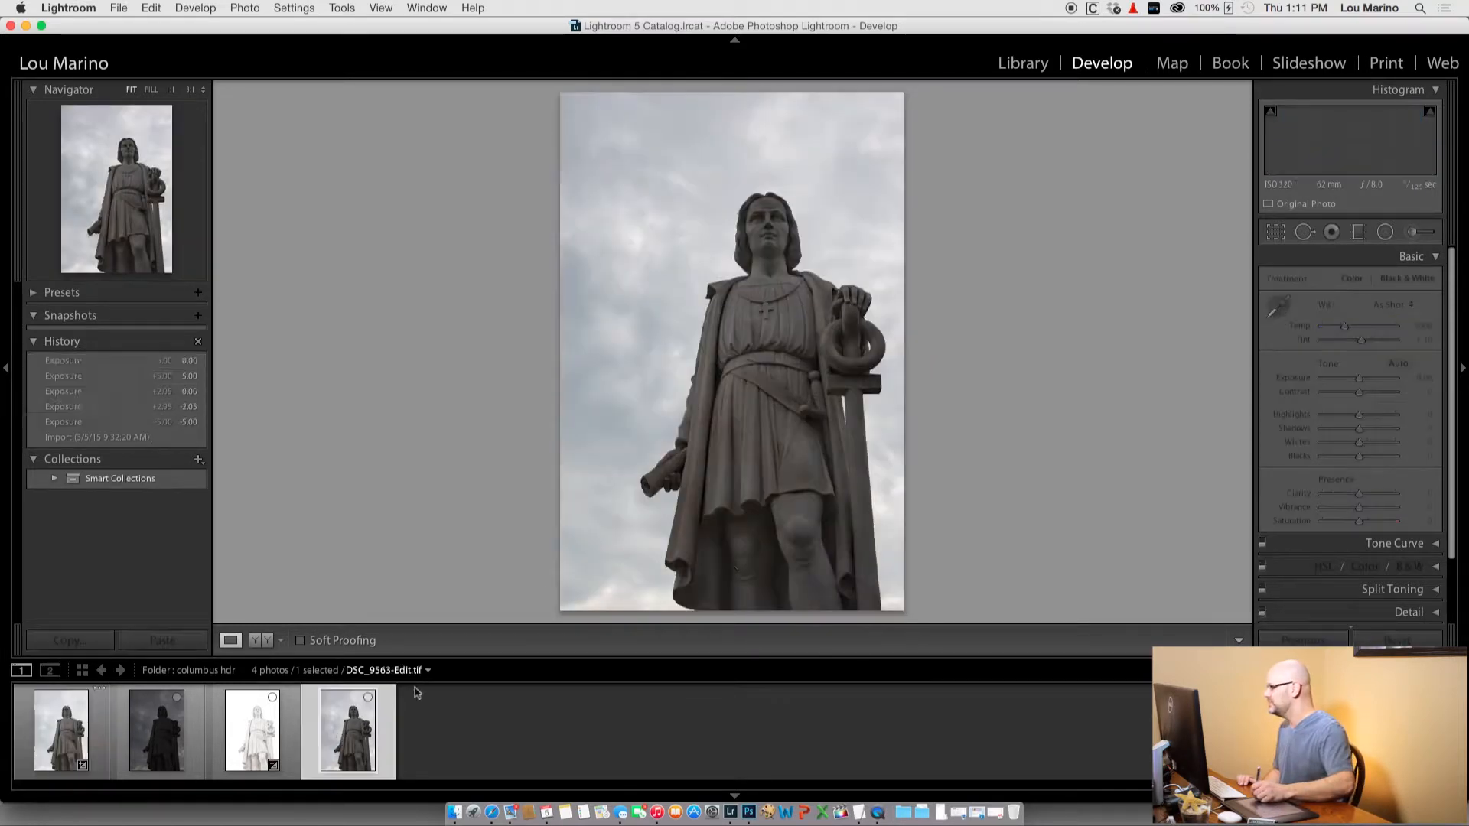
pyautogui.moveTo(1359, 379); pyautogui.dragTo(1412, 382)
pyautogui.doubleClick(1297, 381)
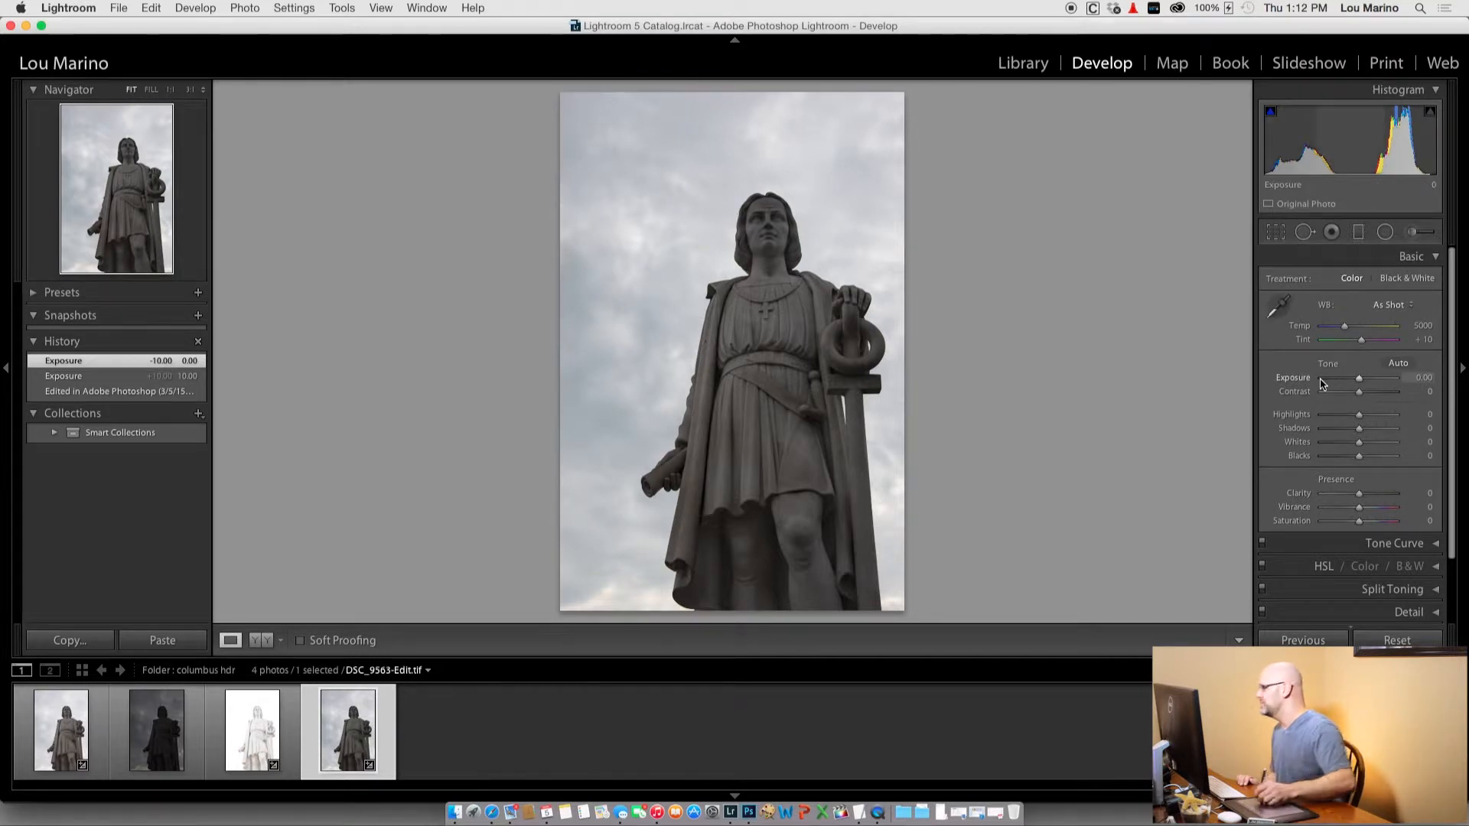
# Apply Daylight white balance to the merged photo, adjust temperature to 5664, and set exposure to +1.00, contrast to +28 and highlights to -100.
pyautogui.click(1387, 306)
pyautogui.click(1384, 324)
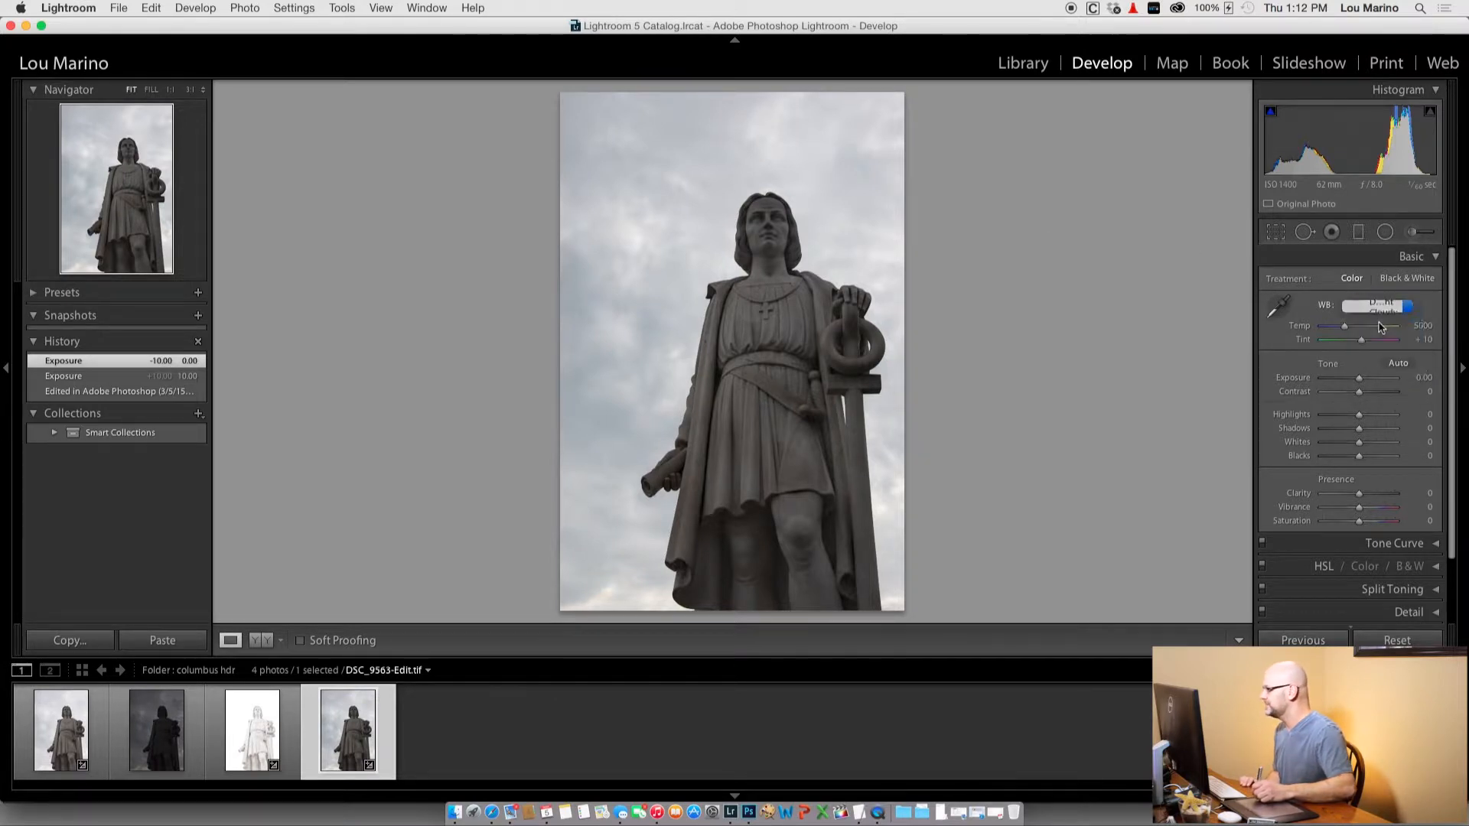
pyautogui.moveTo(1347, 327); pyautogui.dragTo(1350, 327)
pyautogui.moveTo(1360, 378); pyautogui.dragTo(1361, 379)
pyautogui.moveTo(1351, 327); pyautogui.dragTo(1352, 327)
pyautogui.moveTo(1361, 379); pyautogui.dragTo(1304, 419)
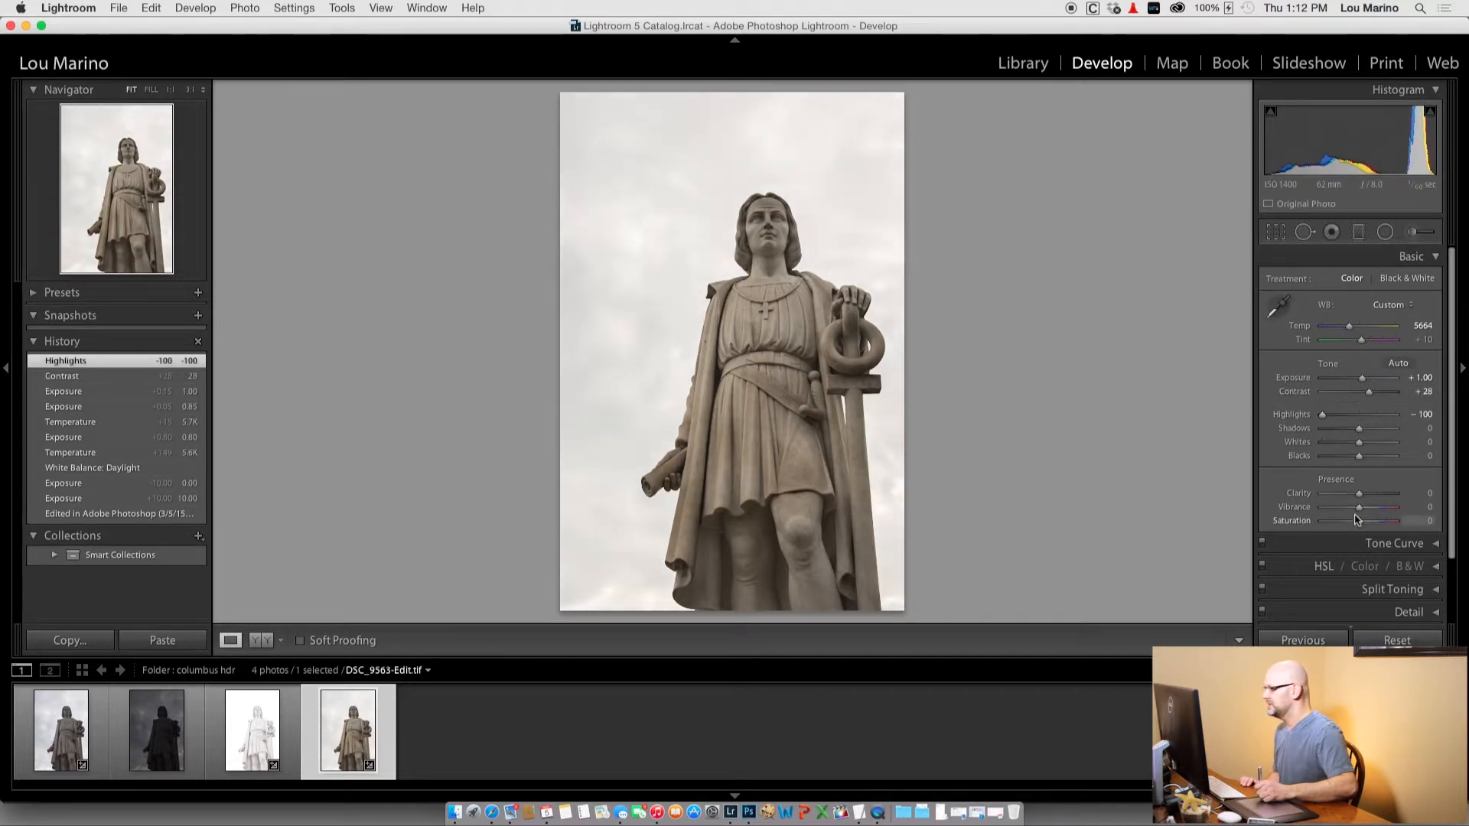
# Raise the photo's saturation to +86 and set the colour temperature to 5219.
pyautogui.moveTo(1359, 521); pyautogui.dragTo(1389, 521)
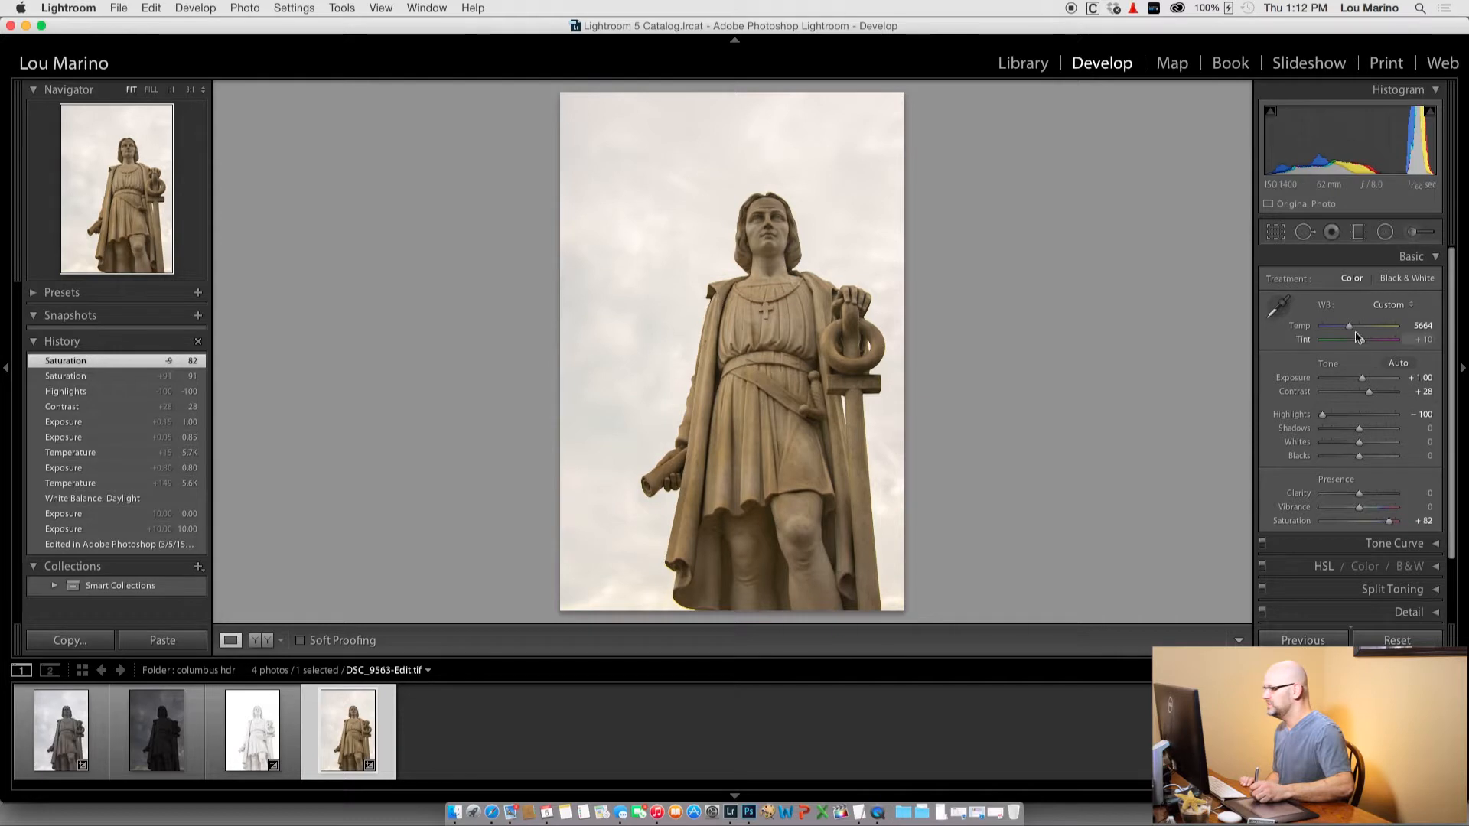
pyautogui.moveTo(1349, 327); pyautogui.dragTo(1349, 329)
pyautogui.moveTo(1389, 521); pyautogui.dragTo(1392, 521)
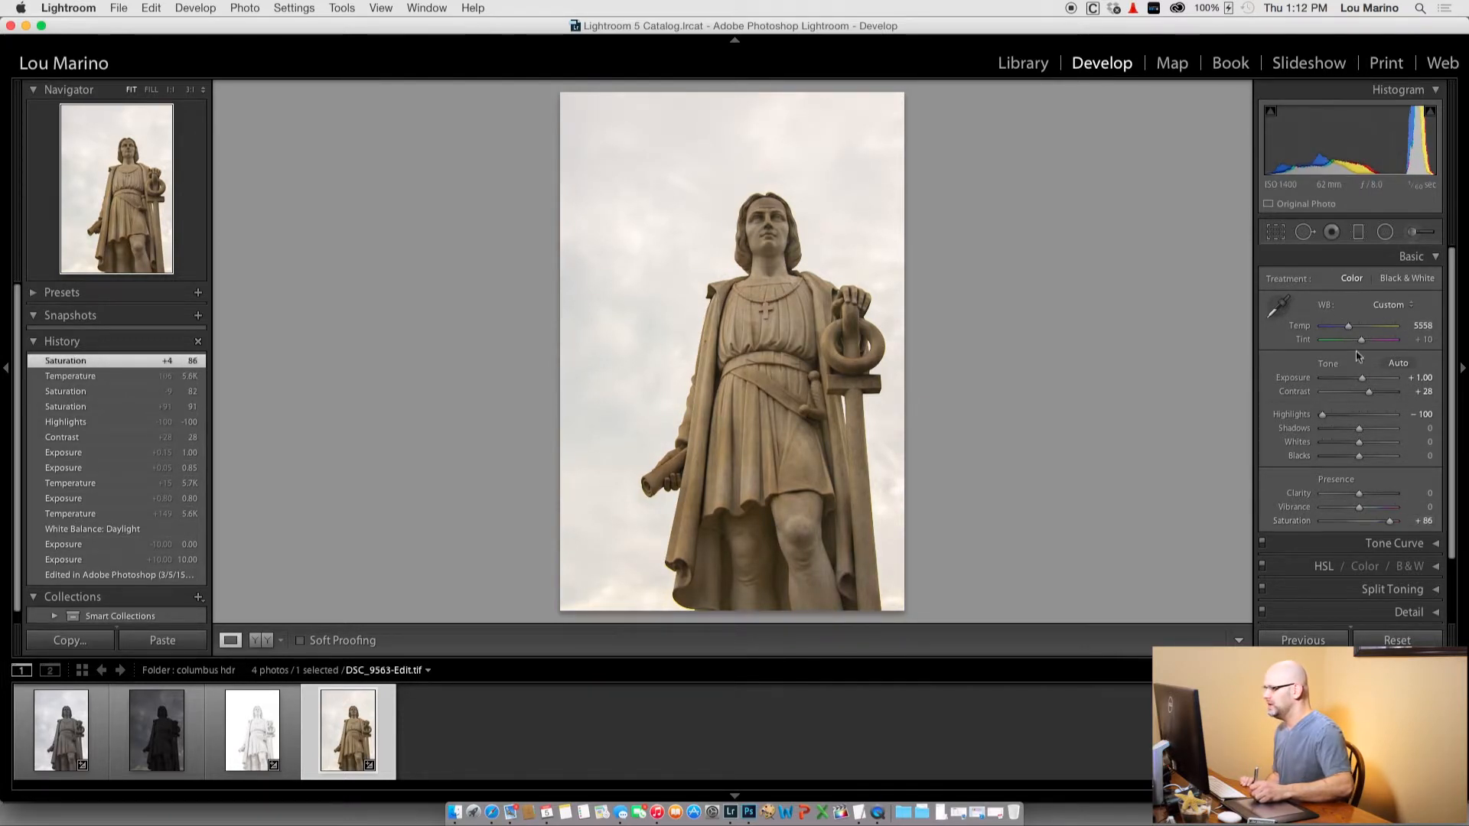
pyautogui.moveTo(1349, 331); pyautogui.dragTo(1347, 329)
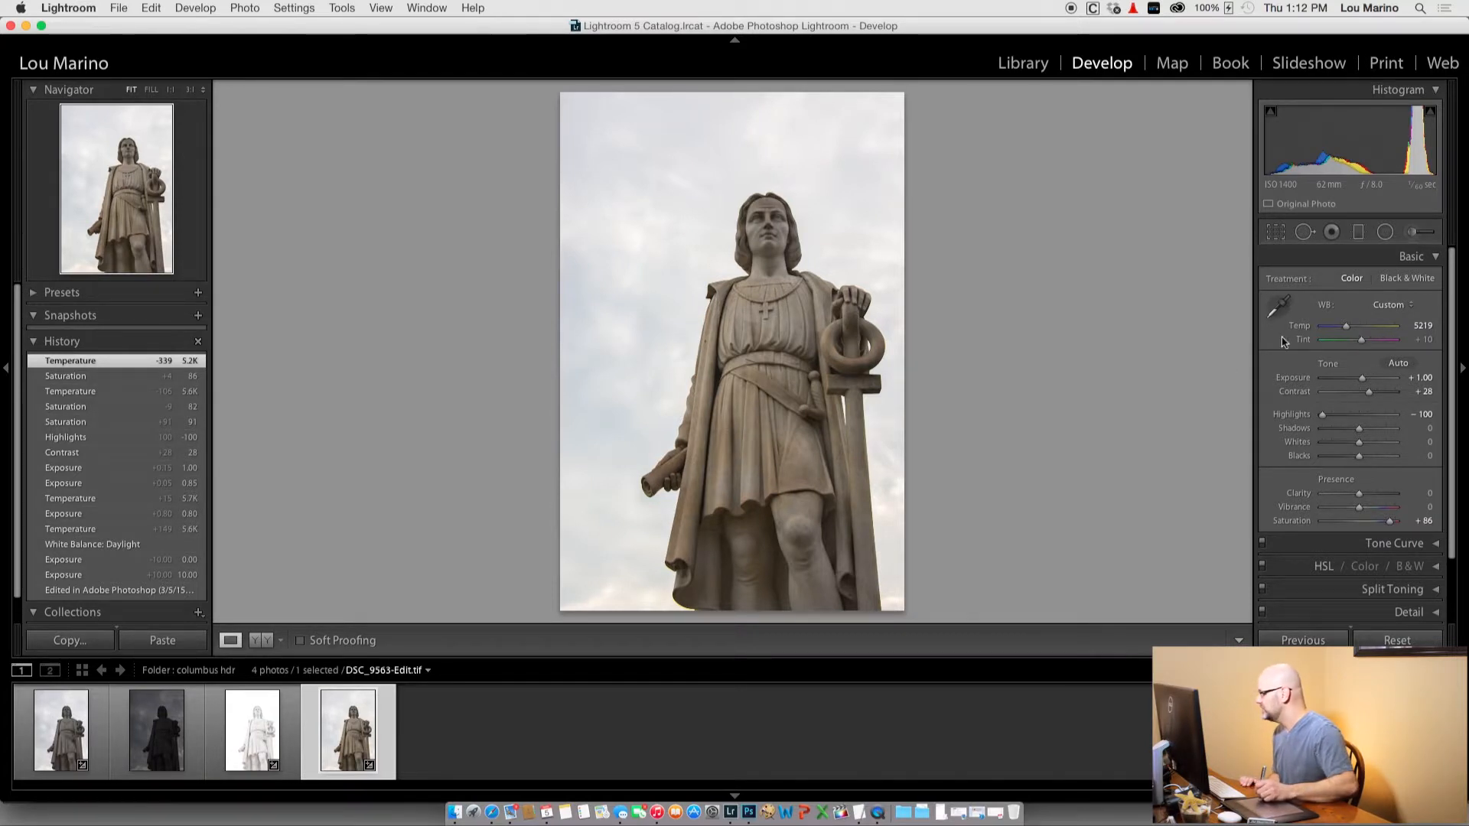
# Lift the shadows to +43 and set the exposure to +0.90.
pyautogui.moveTo(1360, 428)
pyautogui.mouseDown()
pyautogui.moveTo(1412, 429)
pyautogui.moveTo(1383, 436)
pyautogui.mouseUp()
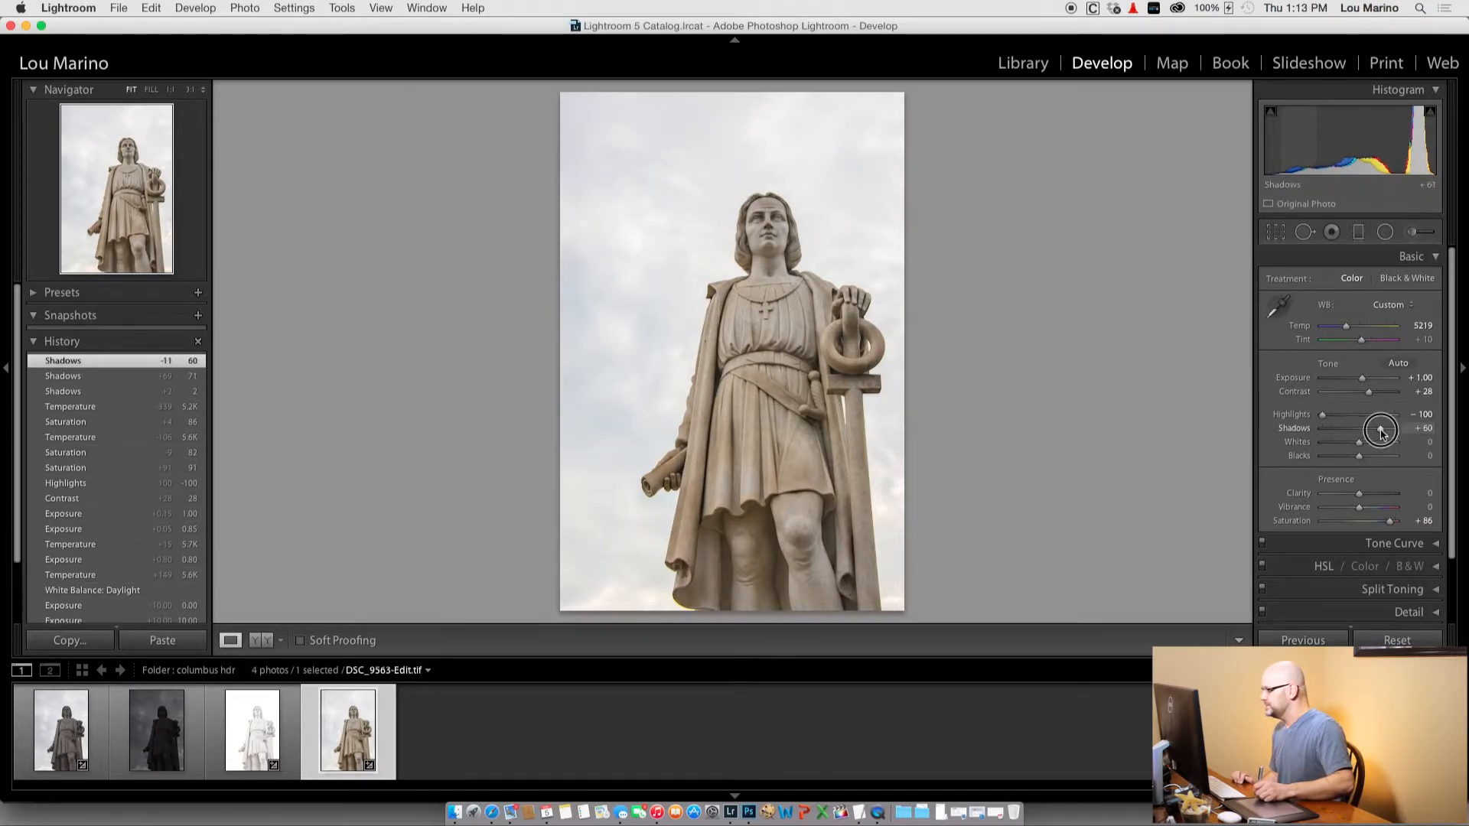
pyautogui.moveTo(1374, 434); pyautogui.dragTo(1377, 437)
pyautogui.moveTo(1362, 379); pyautogui.dragTo(1365, 385)
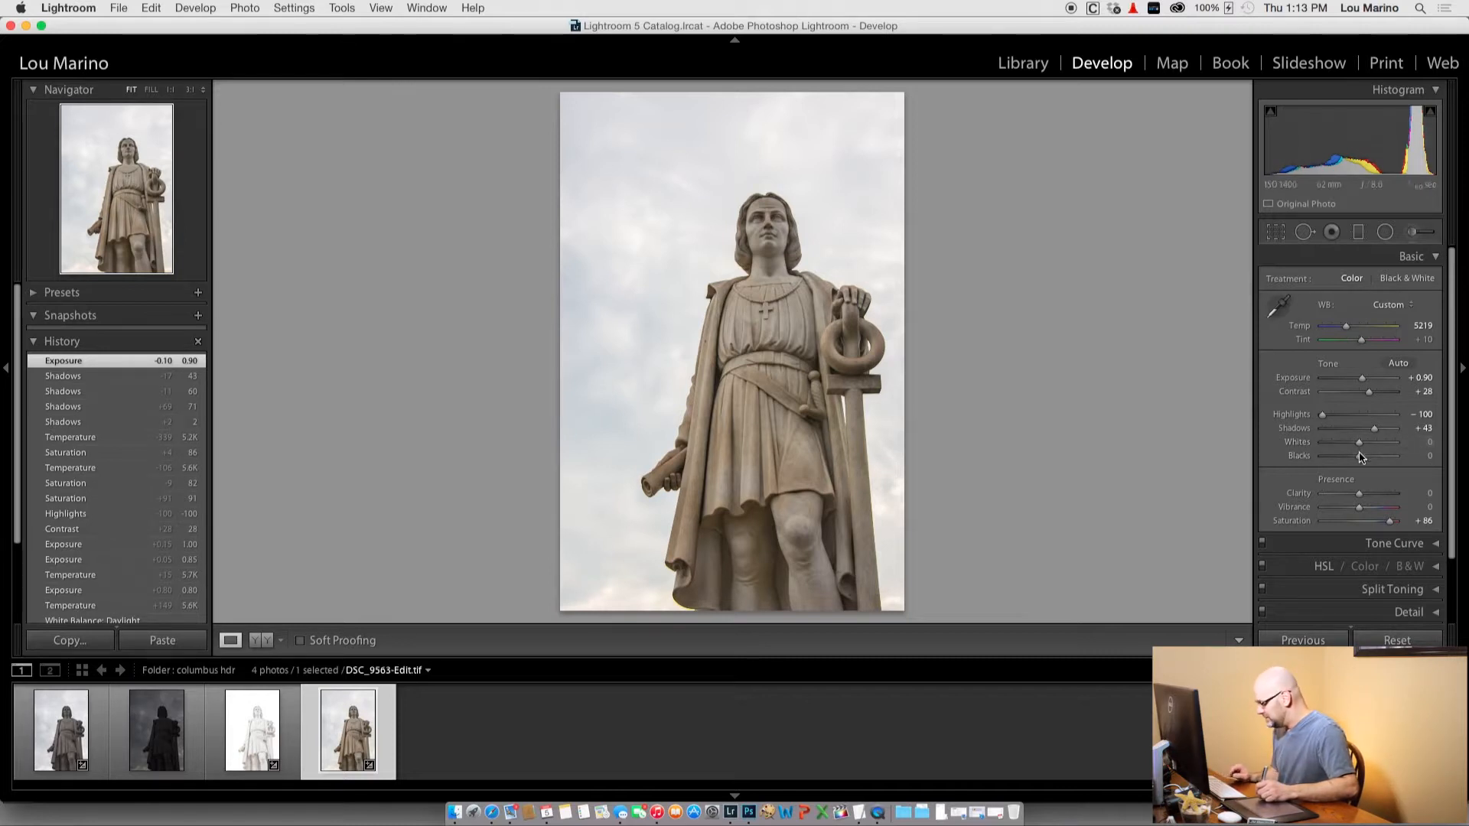
# Using the clipping preview, set the whites to +35 and the blacks to -34.
pyautogui.press('alt')
pyautogui.moveTo(1360, 443); pyautogui.dragTo(1371, 448)
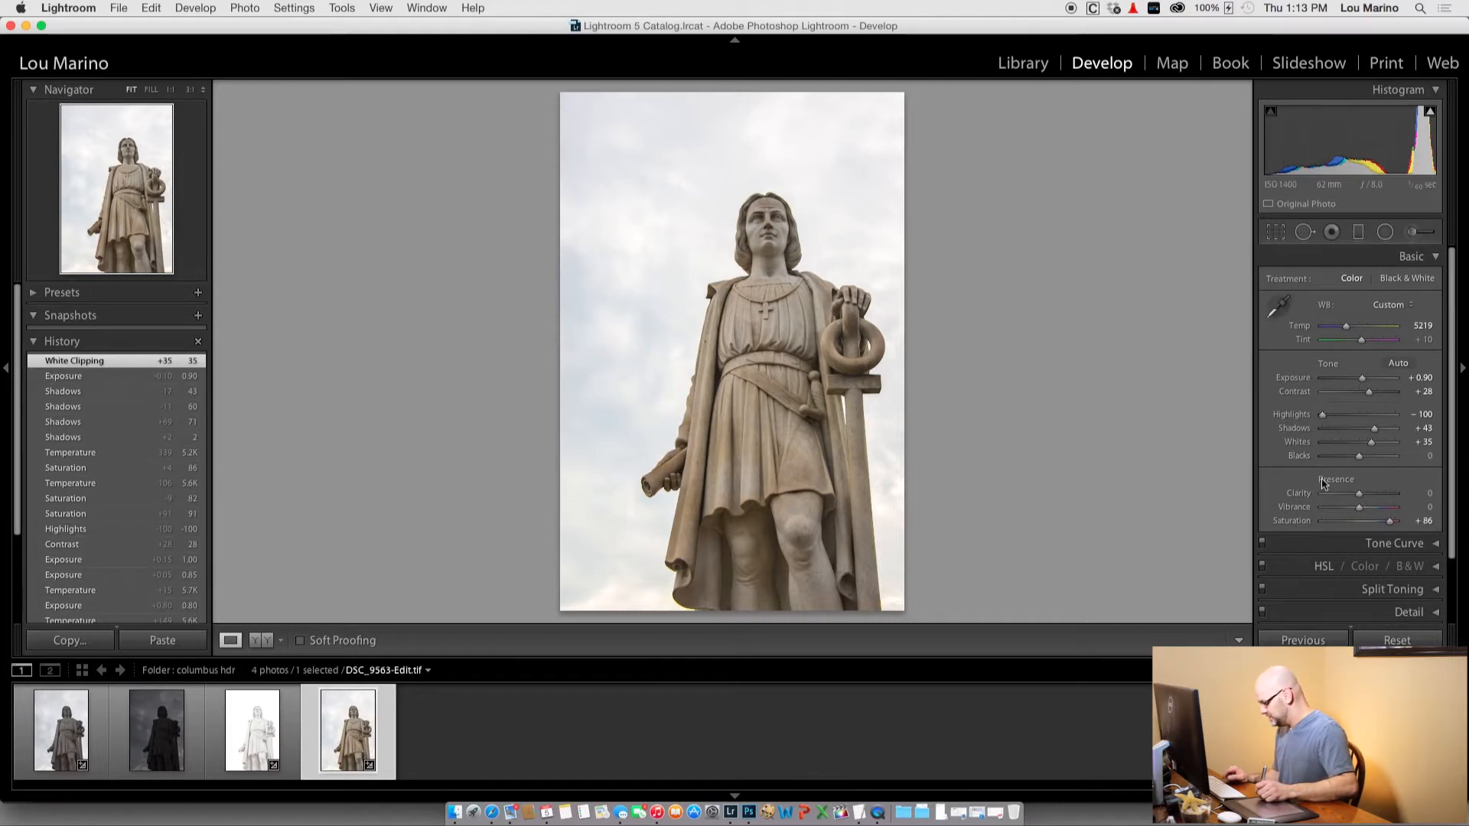
pyautogui.press('alt')
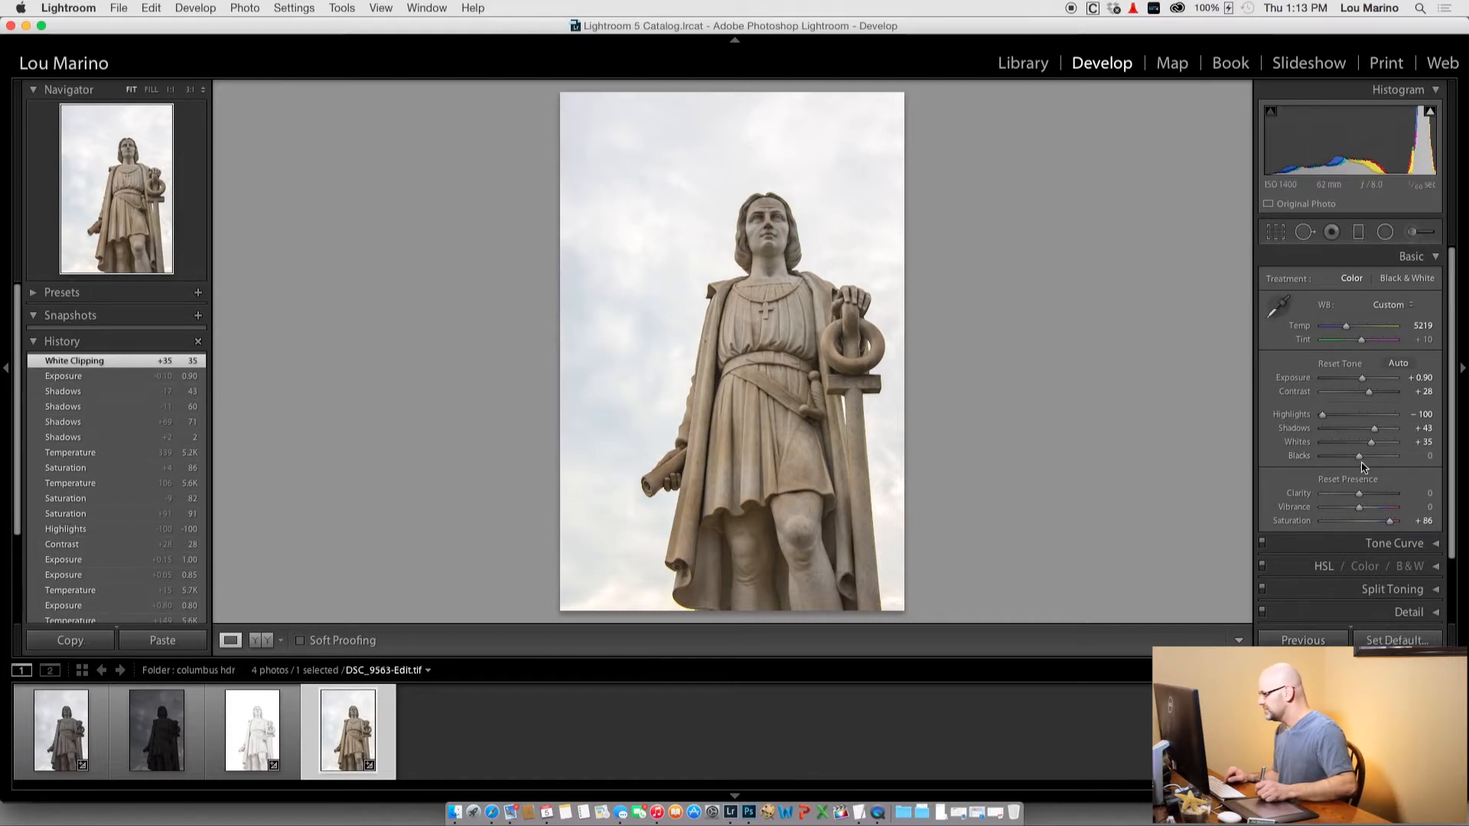
pyautogui.moveTo(1360, 459); pyautogui.dragTo(1352, 461)
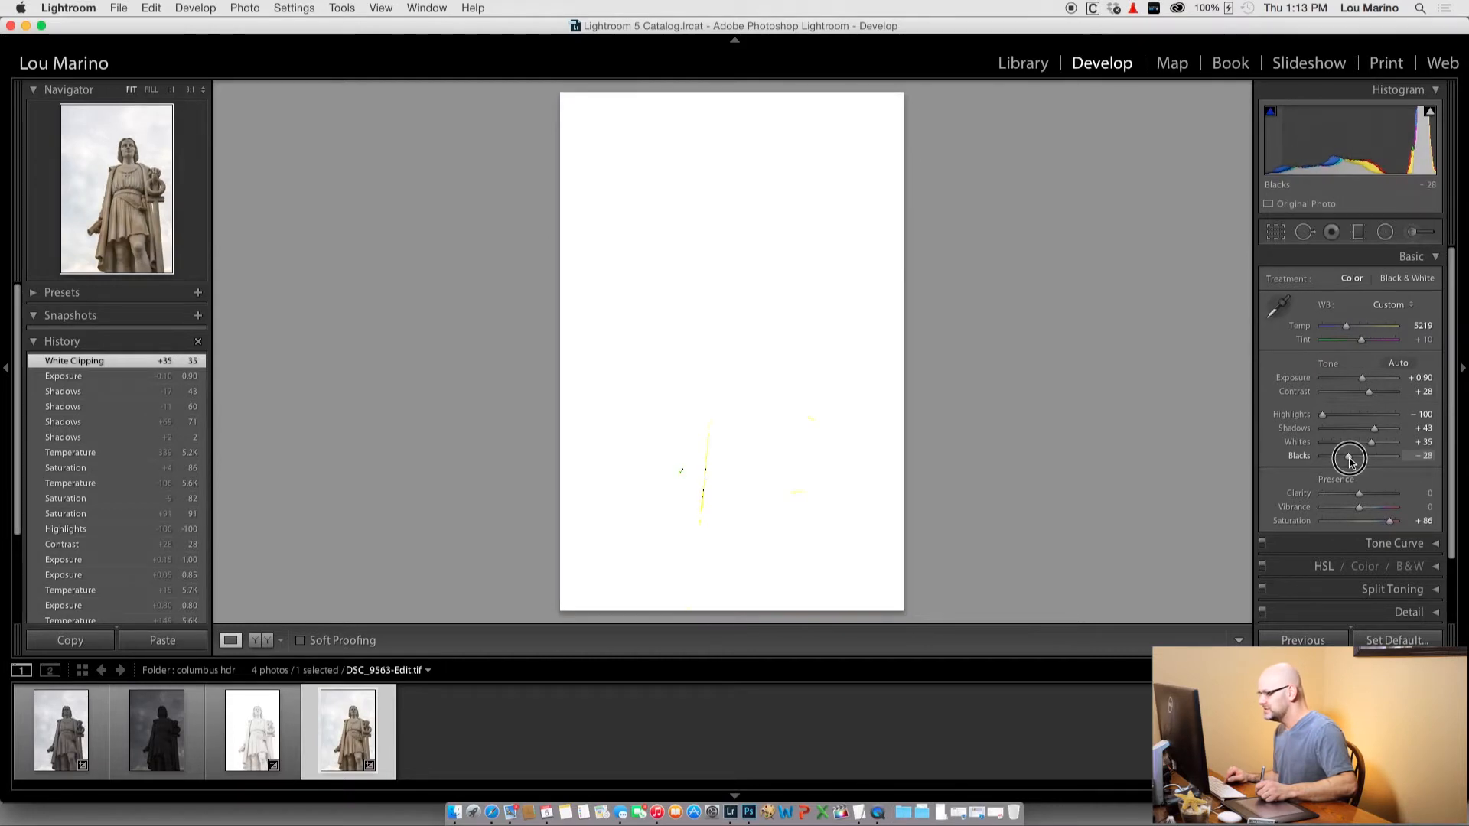
pyautogui.moveTo(1351, 463); pyautogui.dragTo(1351, 461)
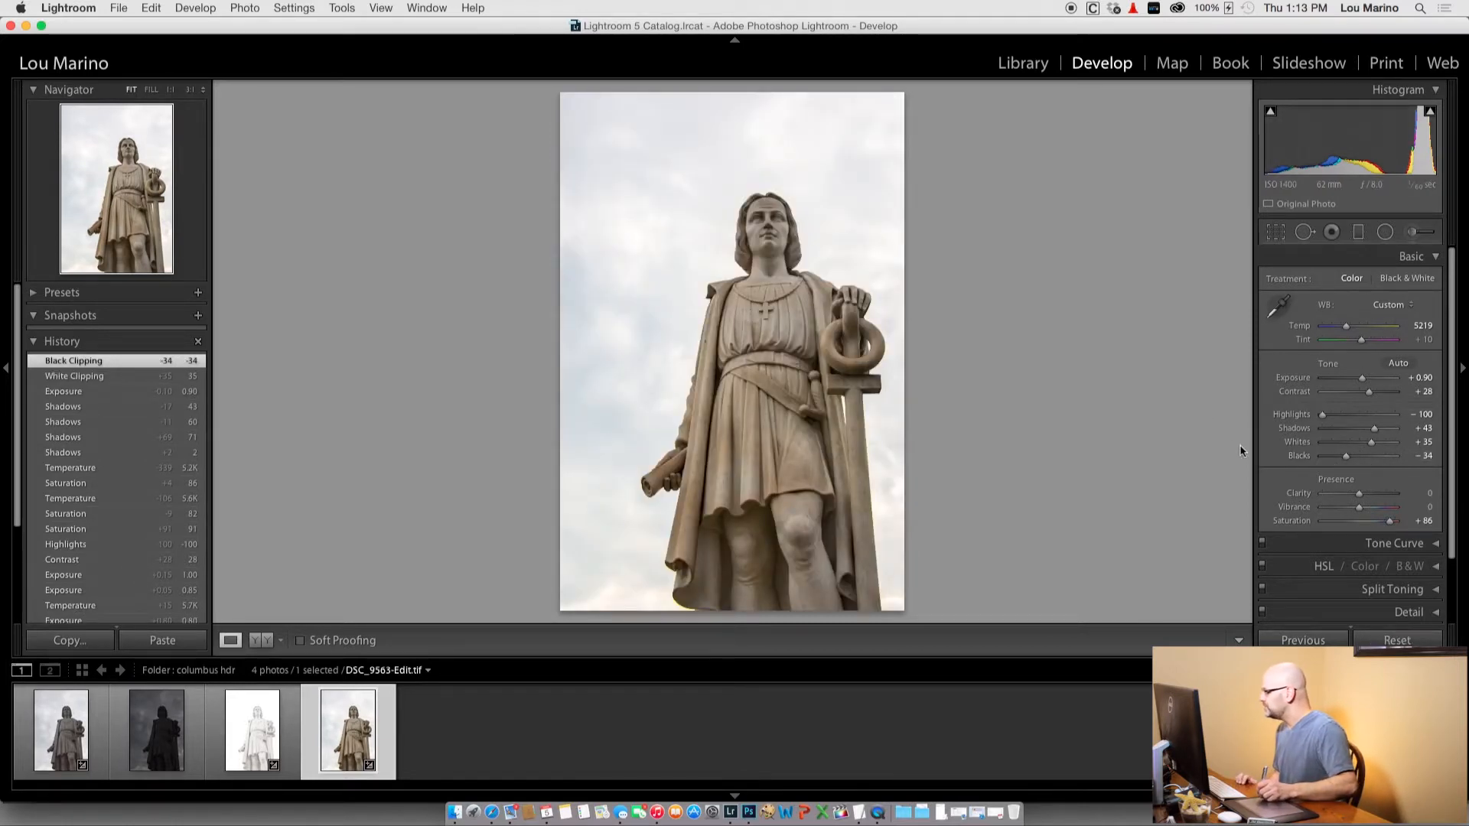
# Set clarity to +13 and vibrance to +59, and cool the temperature to 5021.
pyautogui.moveTo(1360, 494); pyautogui.dragTo(1360, 495)
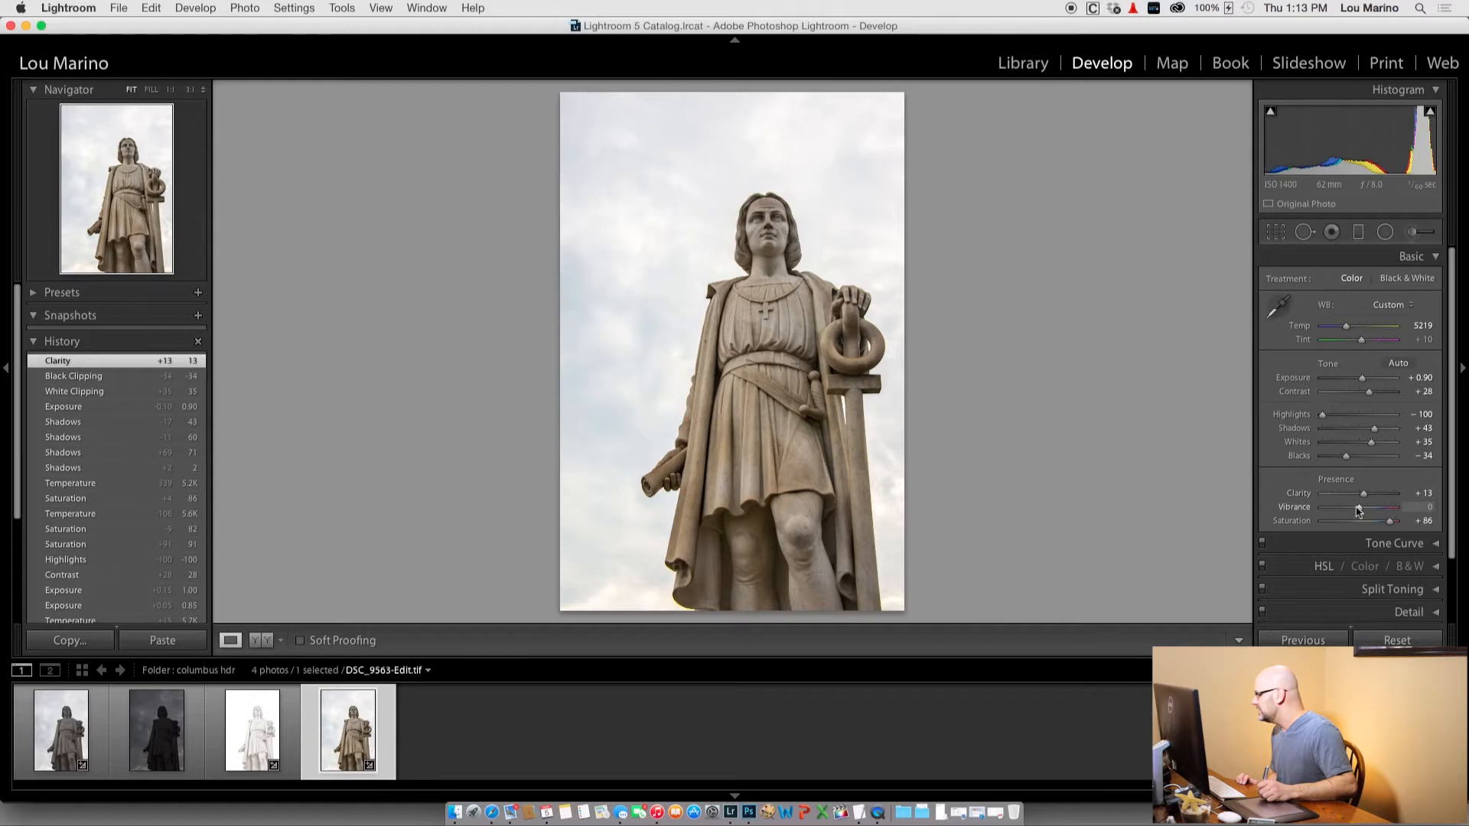
pyautogui.moveTo(1359, 510); pyautogui.dragTo(1381, 508)
pyautogui.moveTo(1347, 331); pyautogui.dragTo(1346, 329)
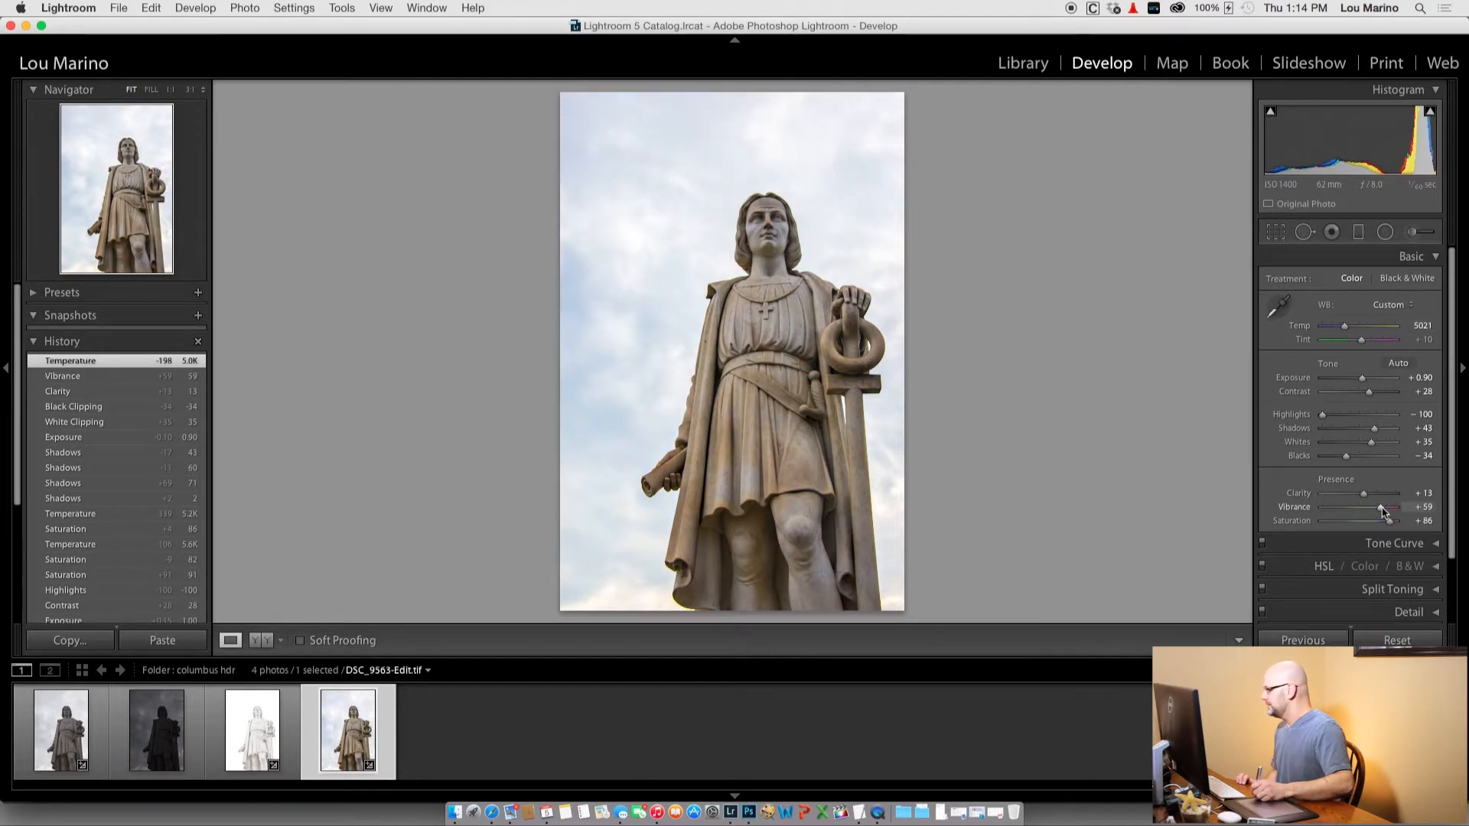
# Enable Remove Chromatic Aberration in the colour lens corrections, comparing the fringing around the statue's head with it off and on.
pyautogui.scroll(-3, 1423, 567)
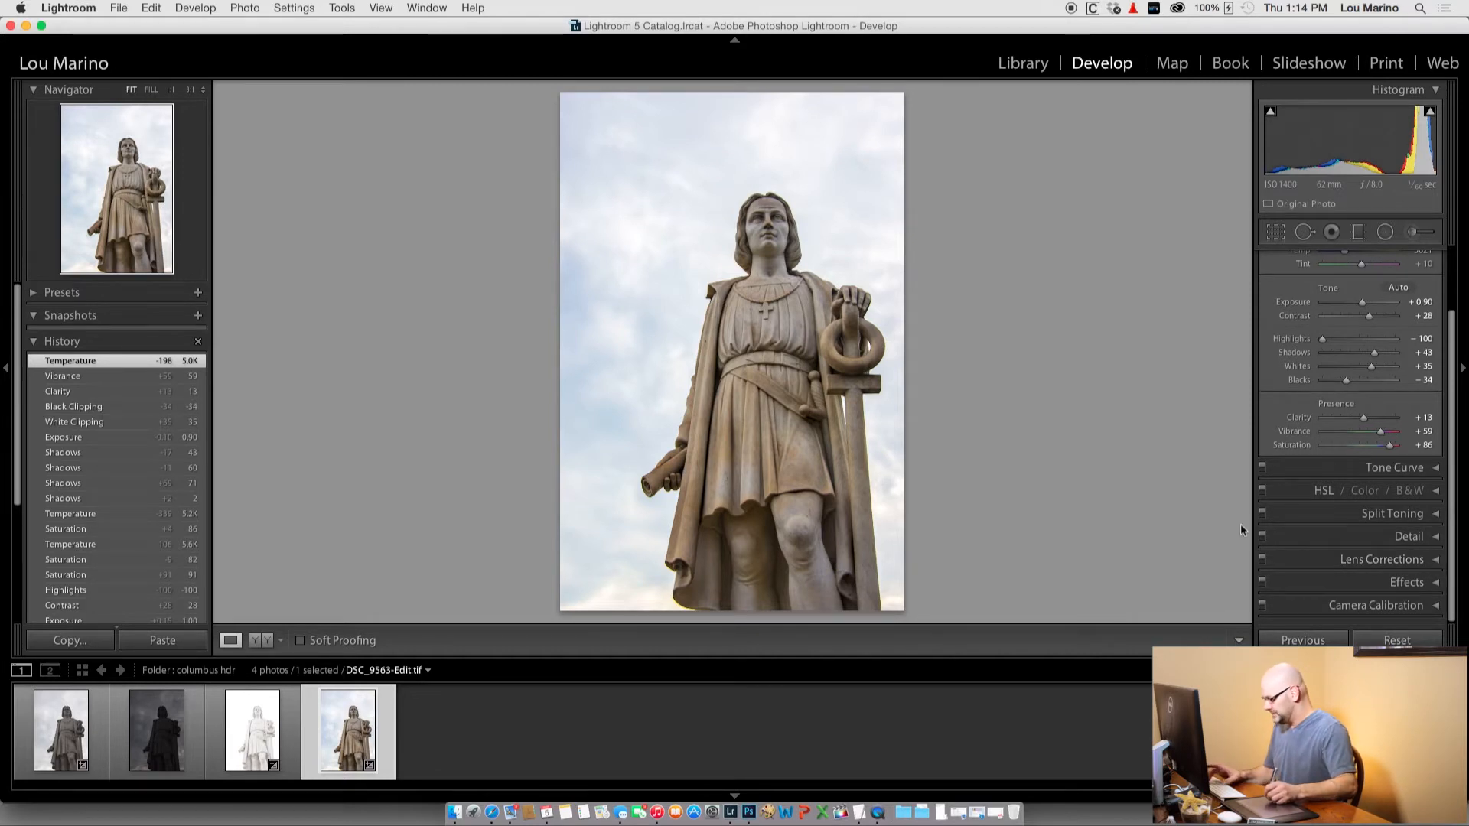
pyautogui.press('super+equal')
pyautogui.press('super+equal')
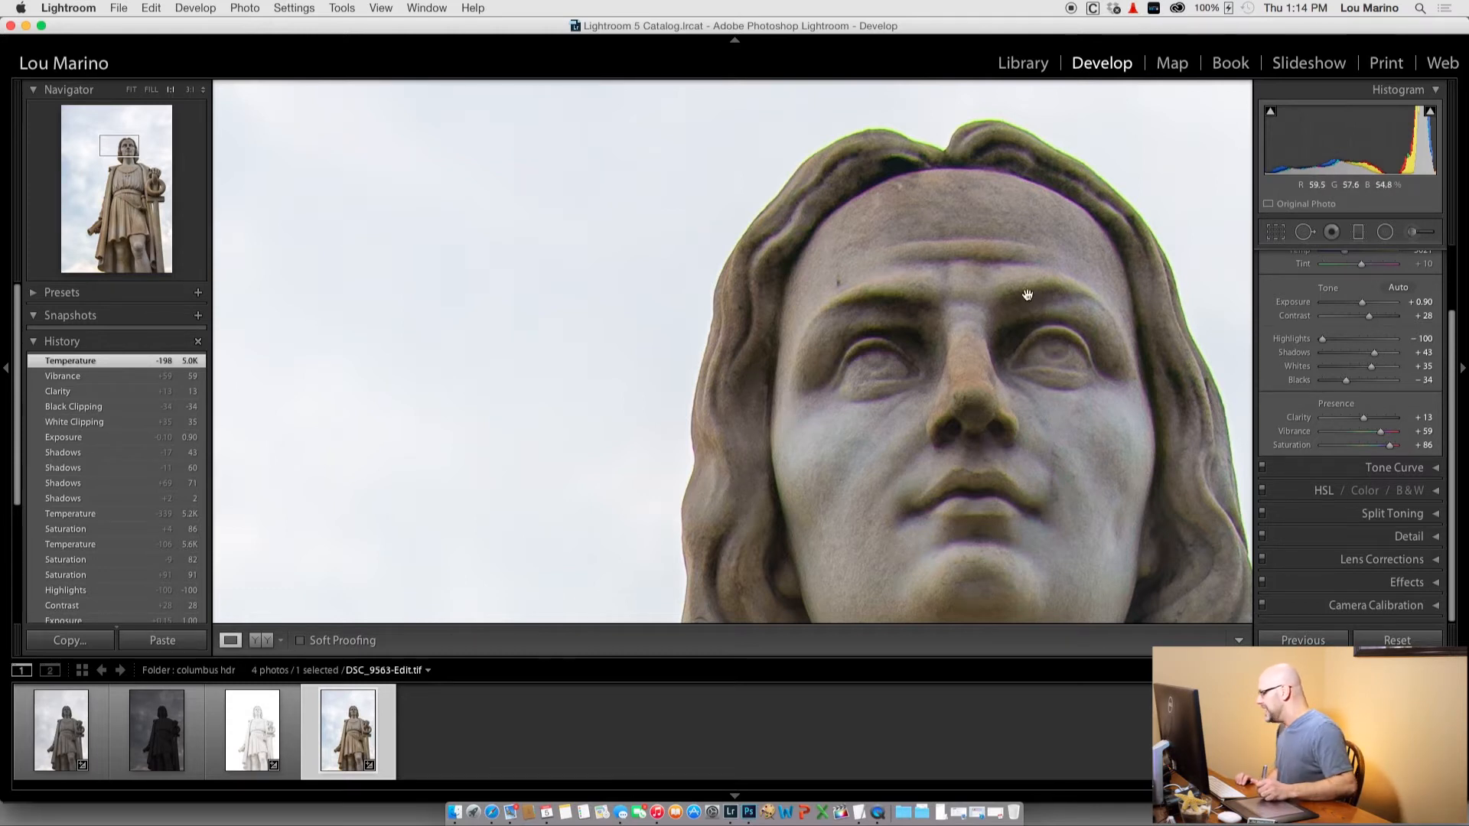
pyautogui.click(1435, 563)
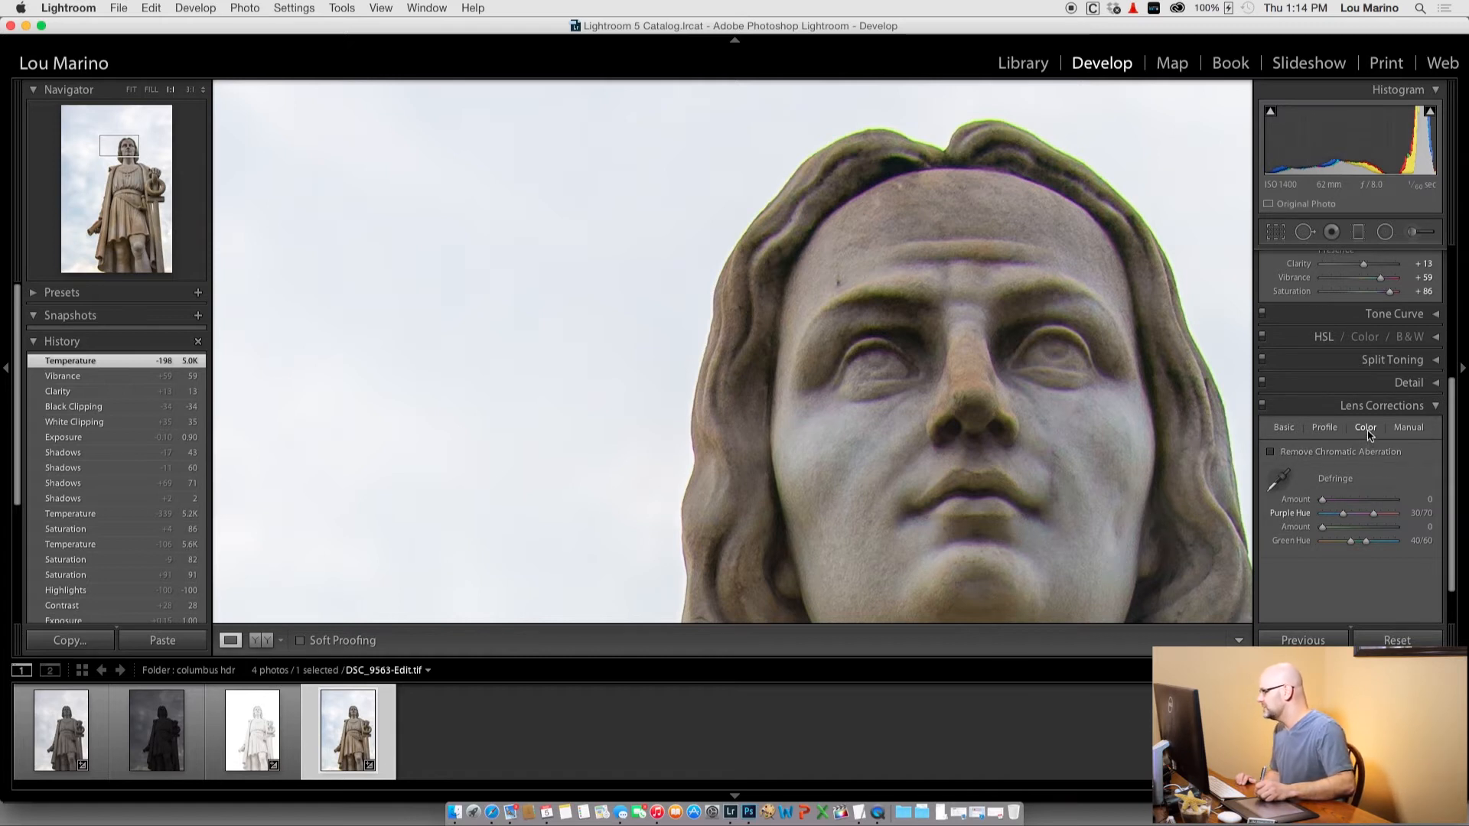
pyautogui.click(1283, 428)
pyautogui.click(1364, 433)
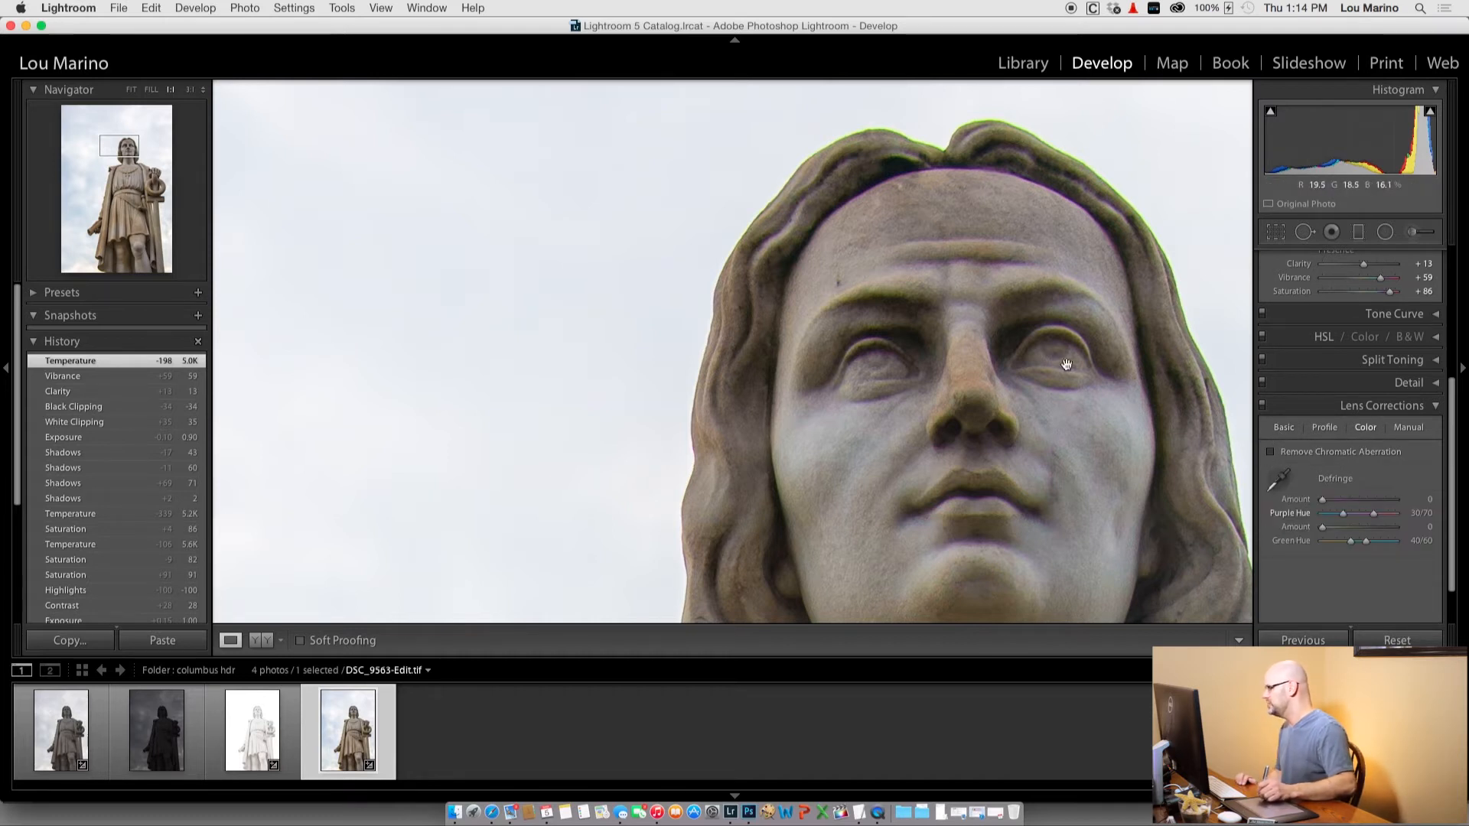
pyautogui.click(1271, 456)
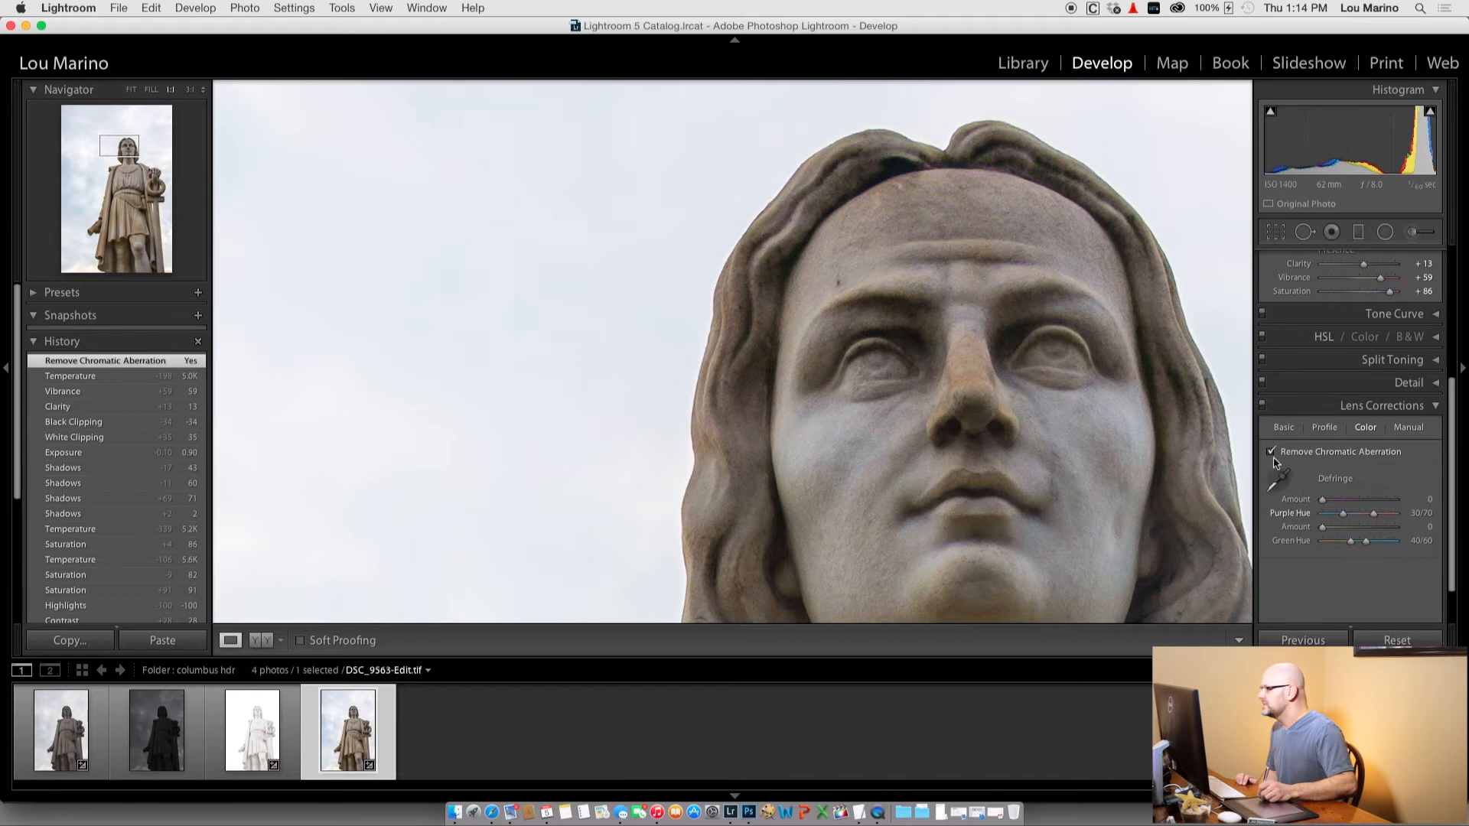
pyautogui.click(1271, 454)
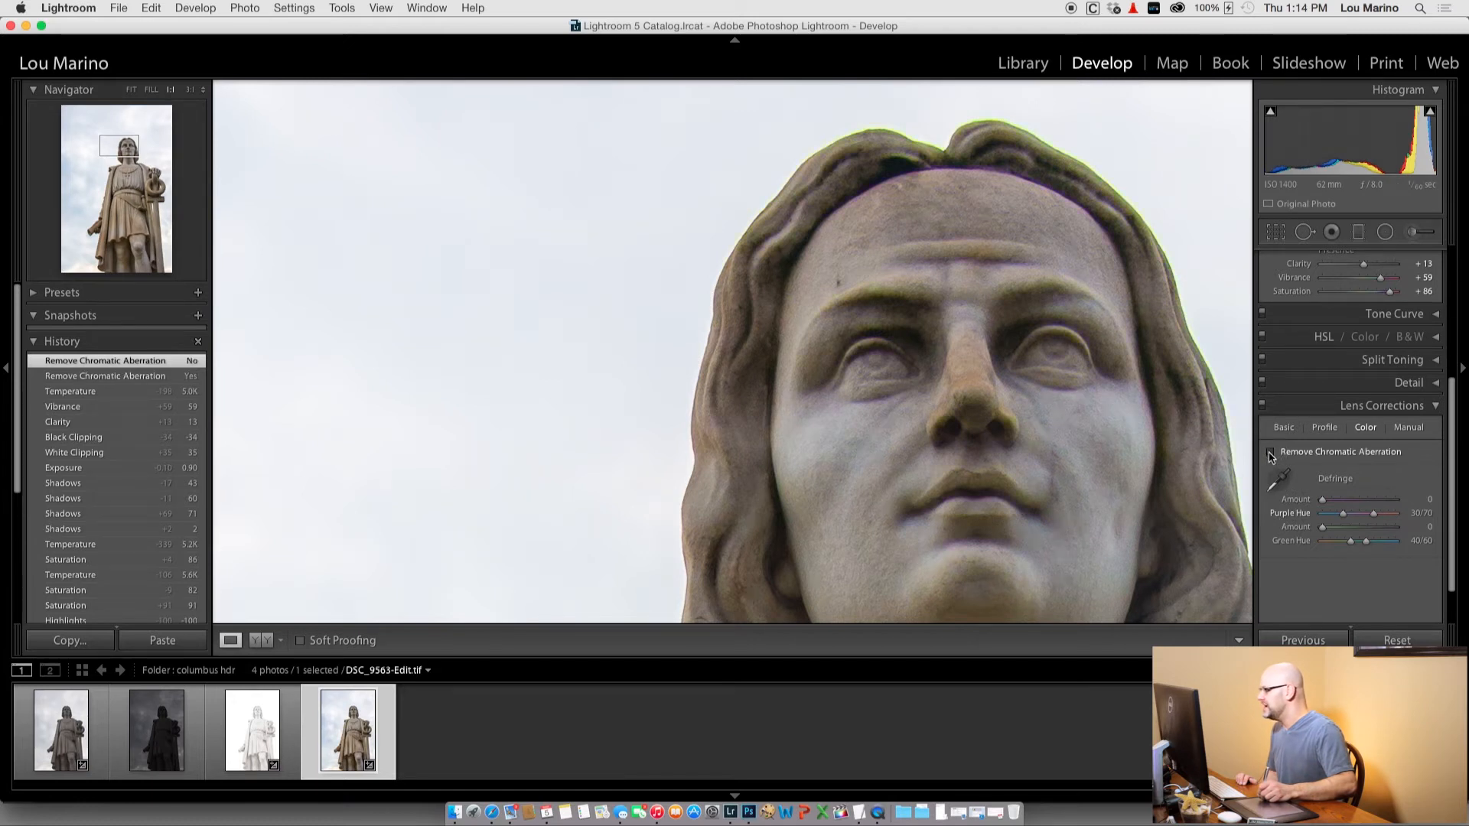
pyautogui.click(1271, 454)
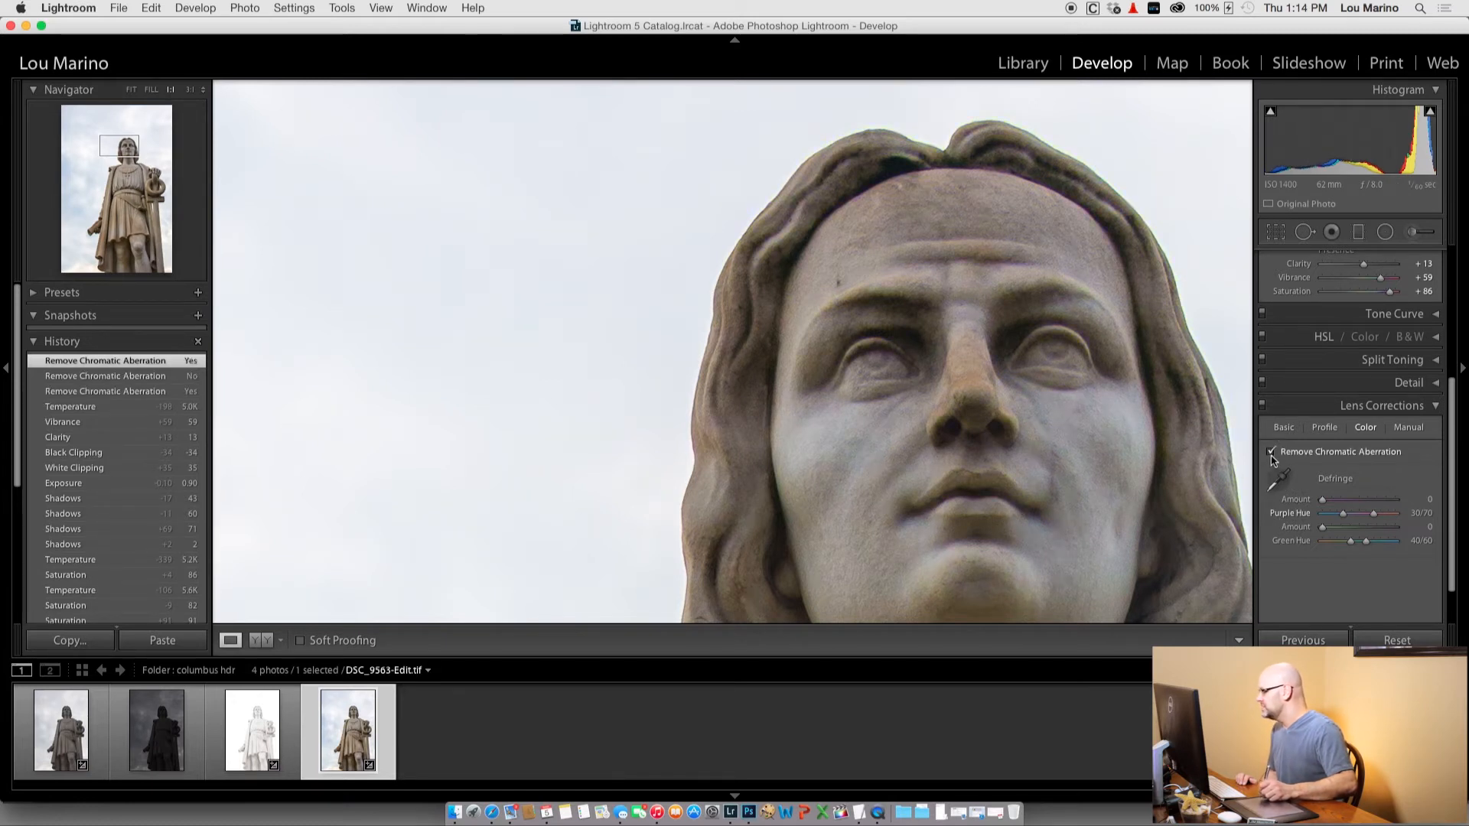
# Defringe the statue's edges with a purple amount of 6, a purple hue range of 24/70 and a green hue range of 17/60.
pyautogui.click(1324, 499)
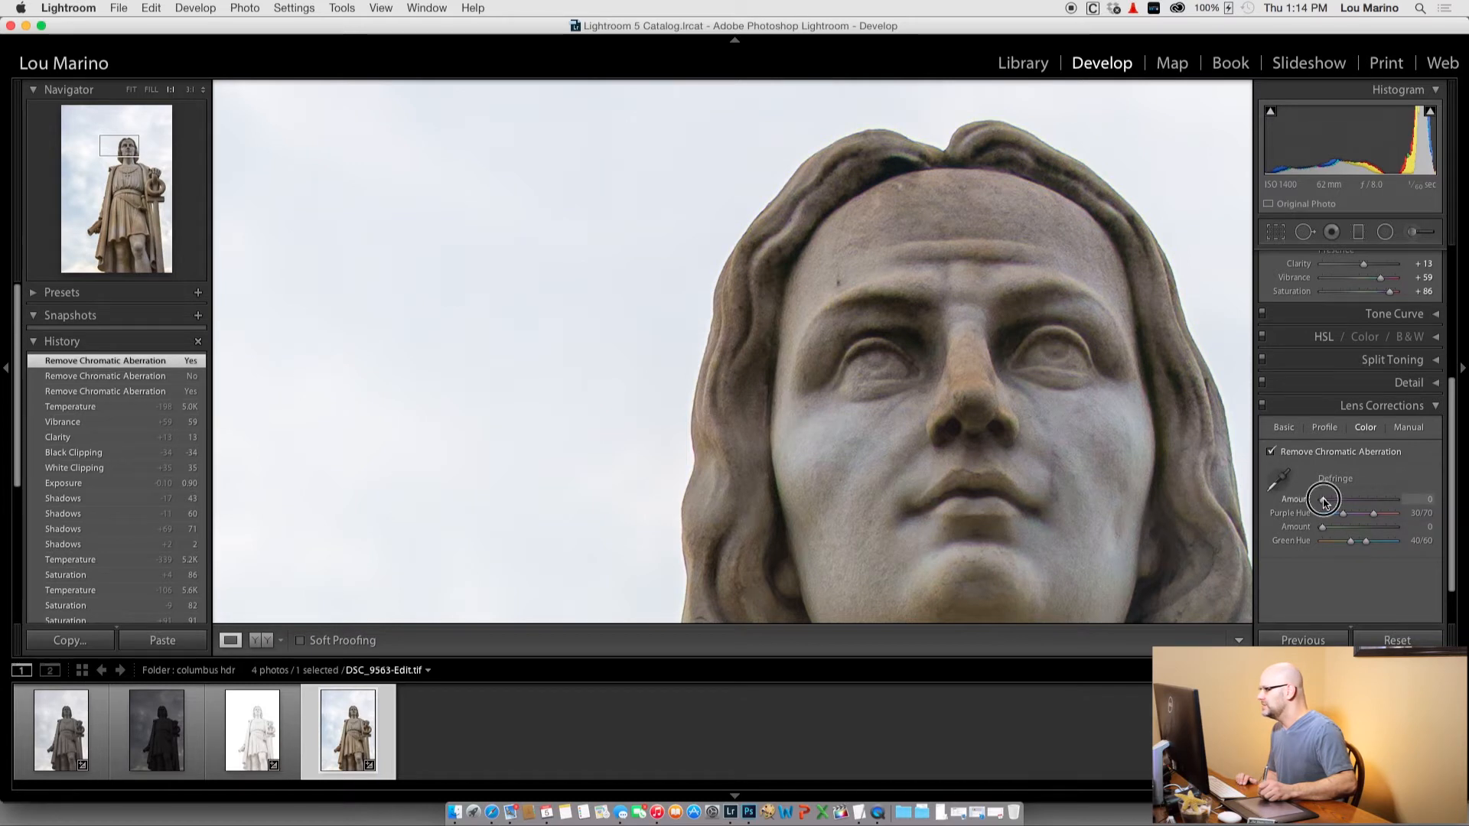
pyautogui.moveTo(1326, 501)
pyautogui.mouseDown()
pyautogui.moveTo(1346, 494)
pyautogui.moveTo(1339, 515)
pyautogui.mouseUp()
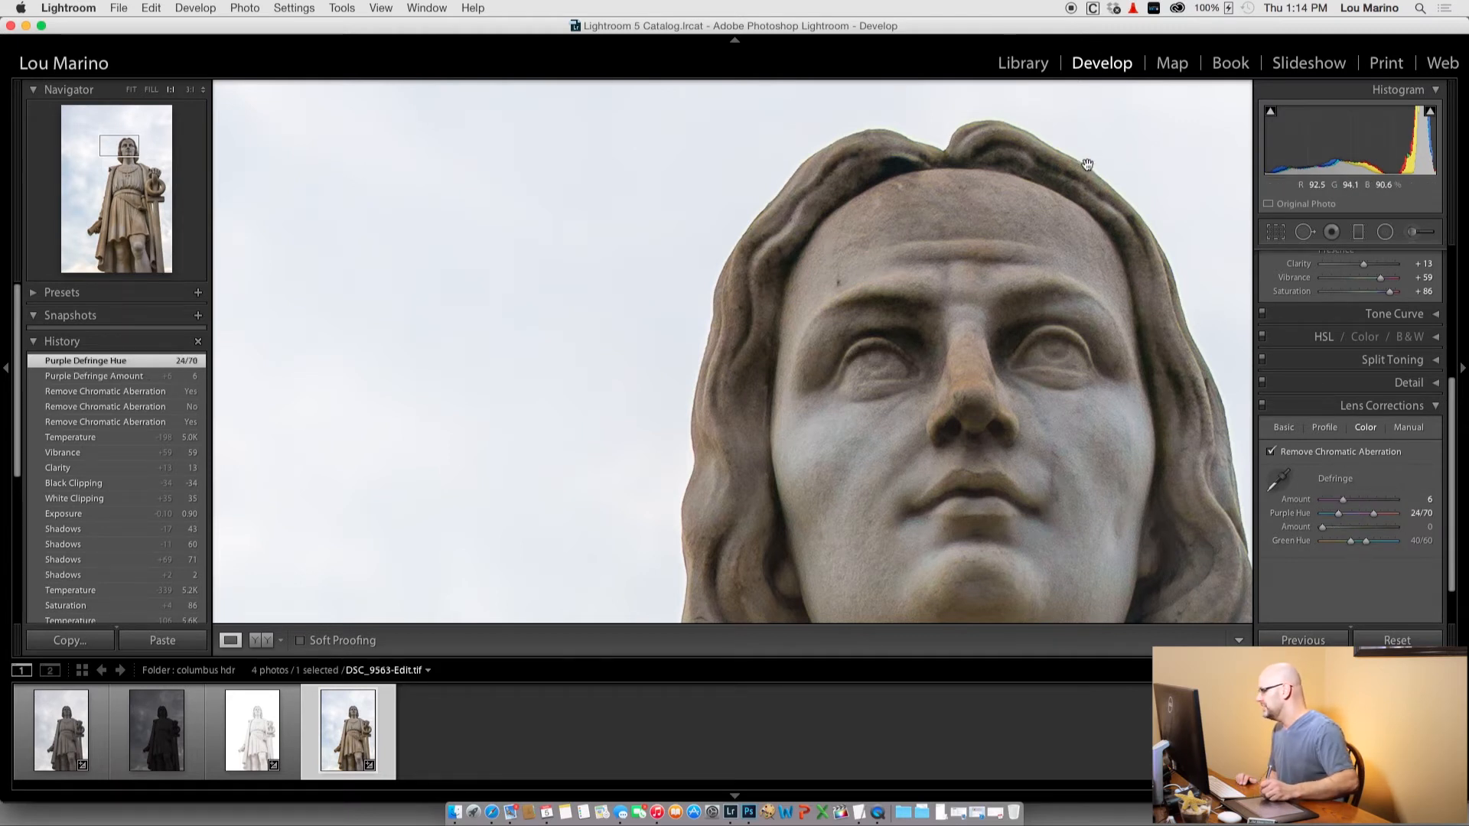
pyautogui.moveTo(1350, 541); pyautogui.dragTo(1346, 552)
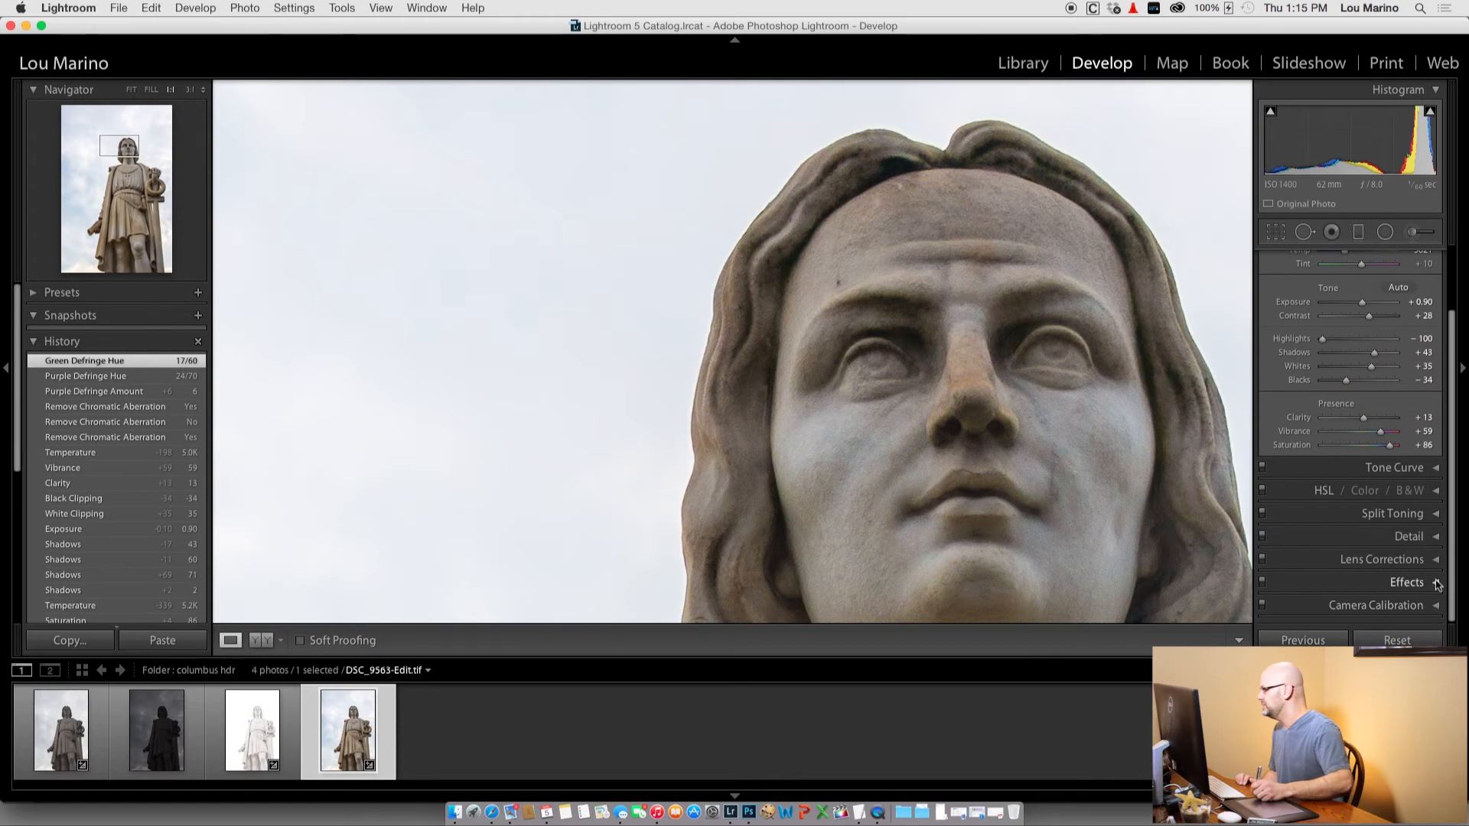
# Darken the corners of the whole photo with a Highlight Priority post-crop vignette, setting its amount to -14.
pyautogui.click(1434, 586)
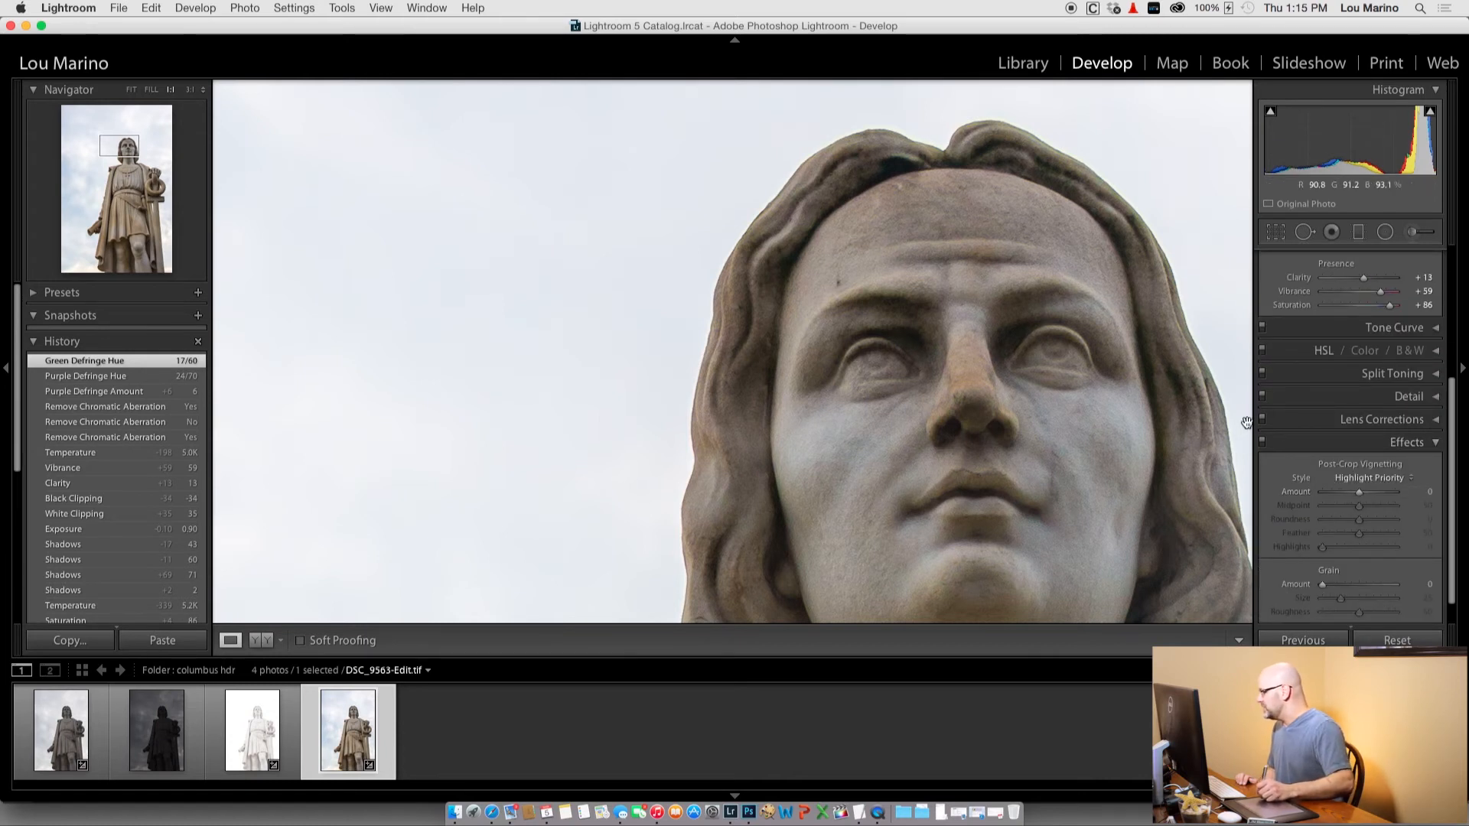
pyautogui.press('super+minus')
pyautogui.press('super+minus')
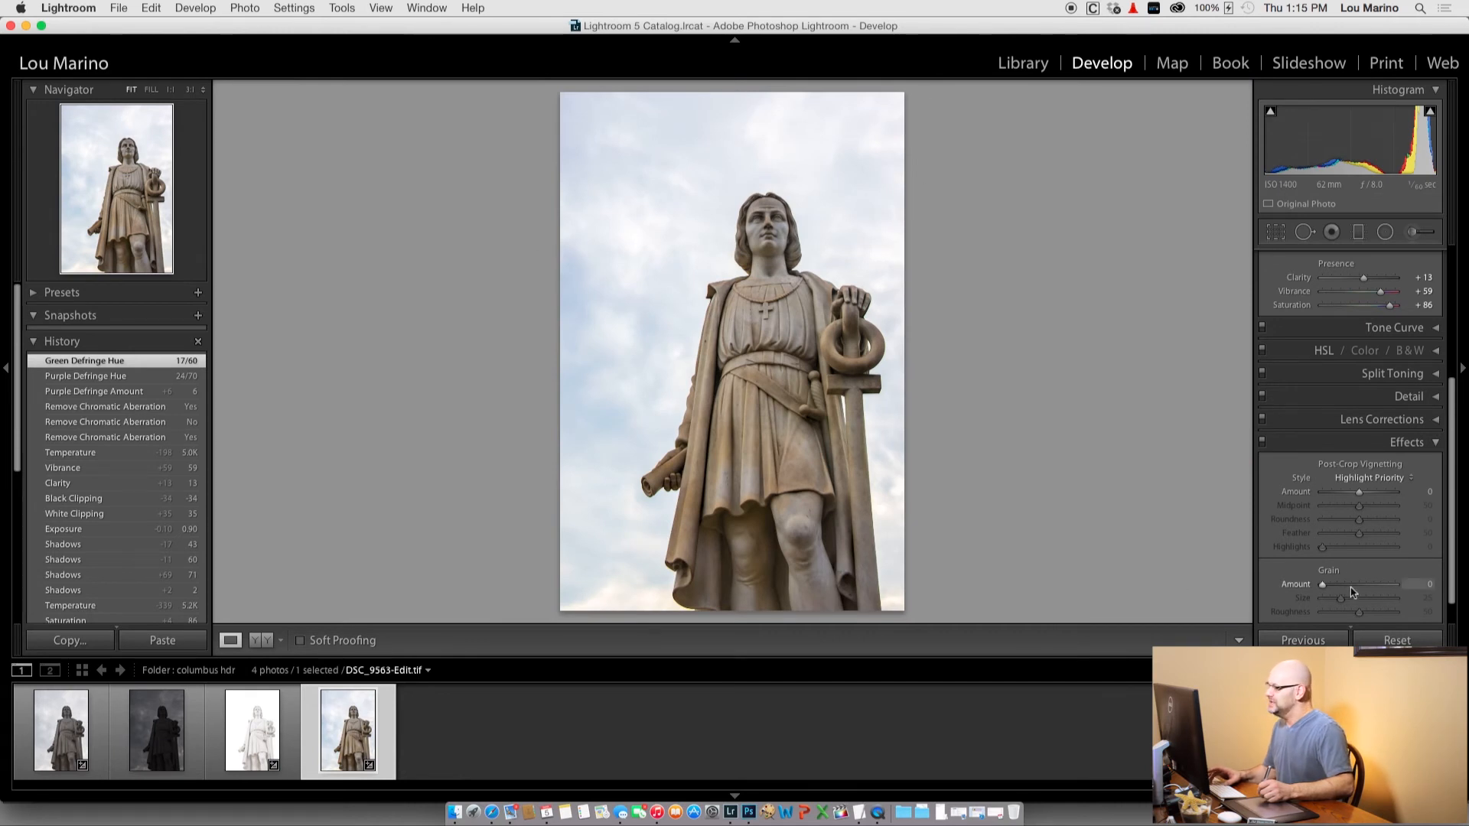
pyautogui.click(1359, 494)
pyautogui.moveTo(1359, 496); pyautogui.dragTo(1355, 497)
pyautogui.click(1435, 444)
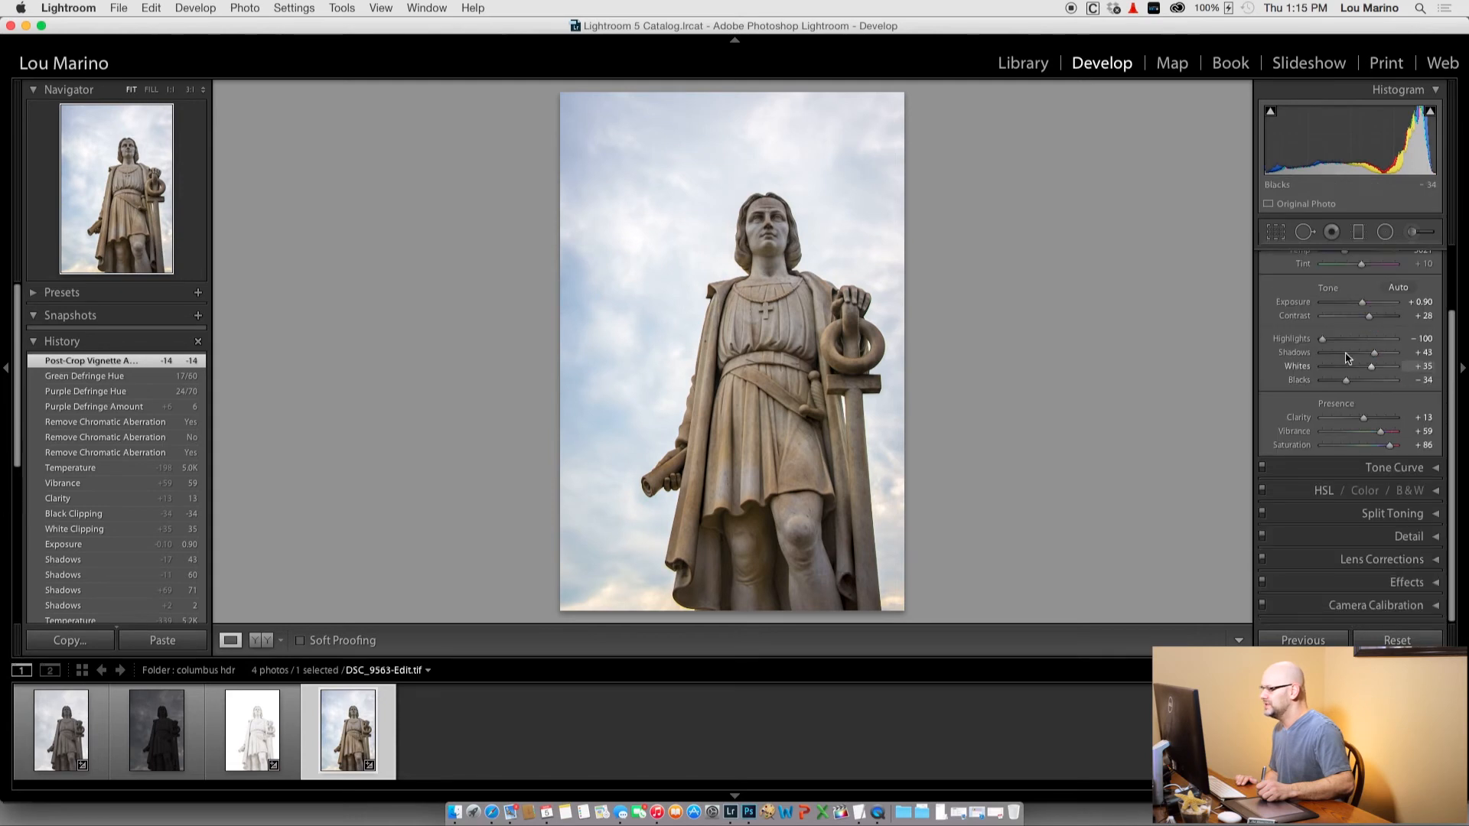
# Review the basic adjustments and preview the toned statue photo in full screen.
pyautogui.moveTo(1452, 338); pyautogui.dragTo(1433, 261)
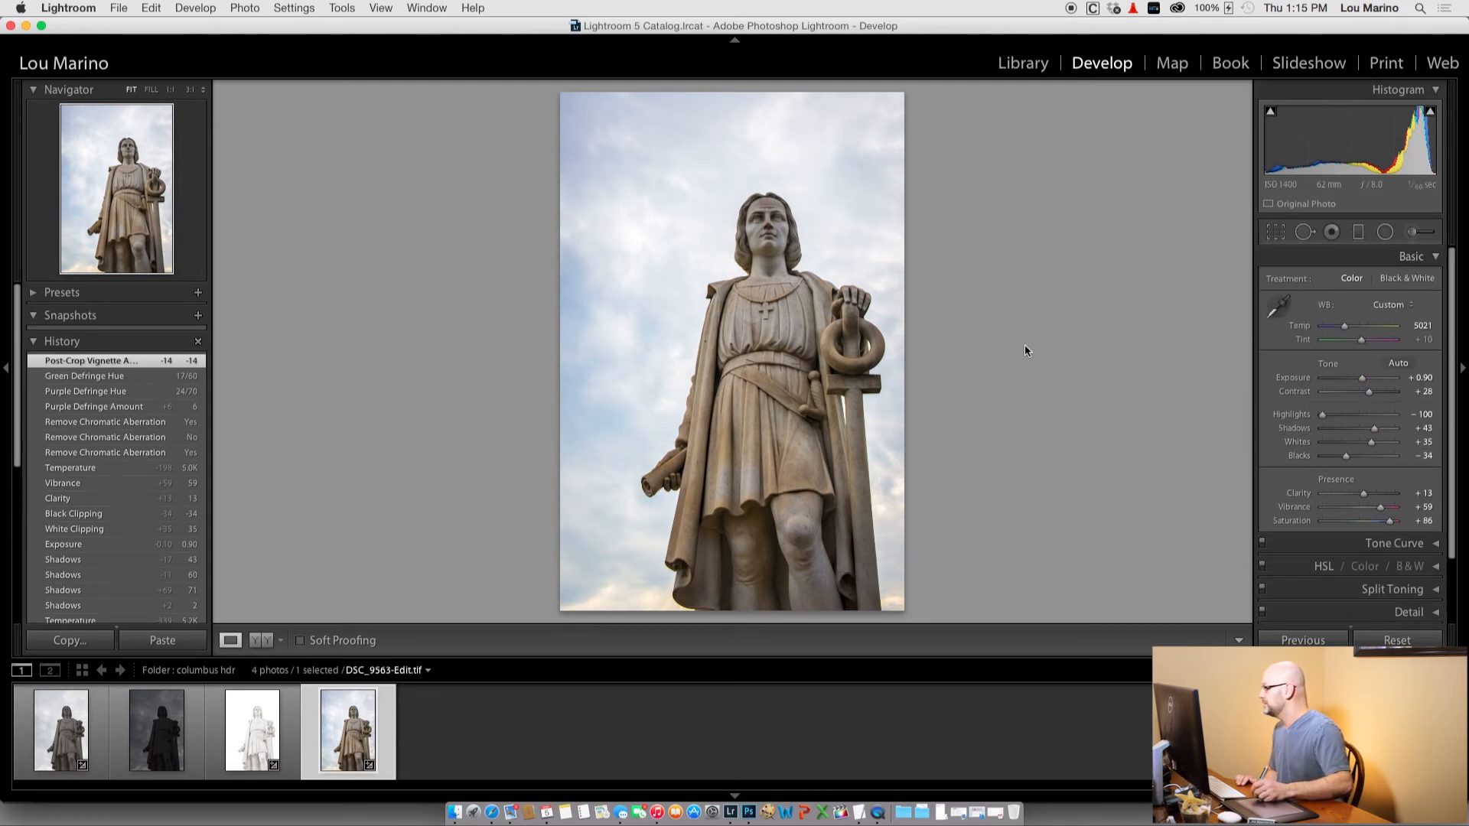
pyautogui.press('f')
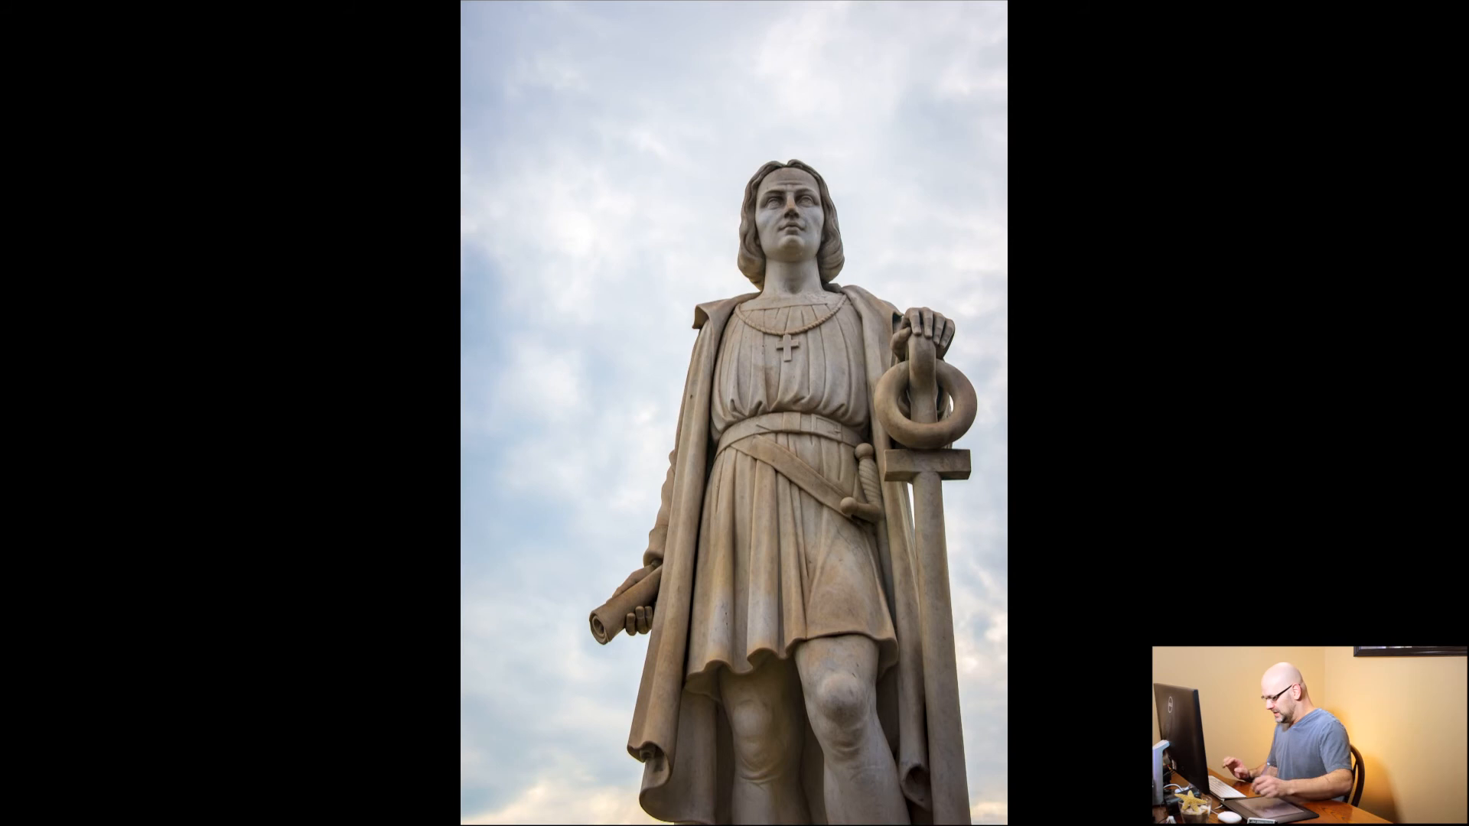